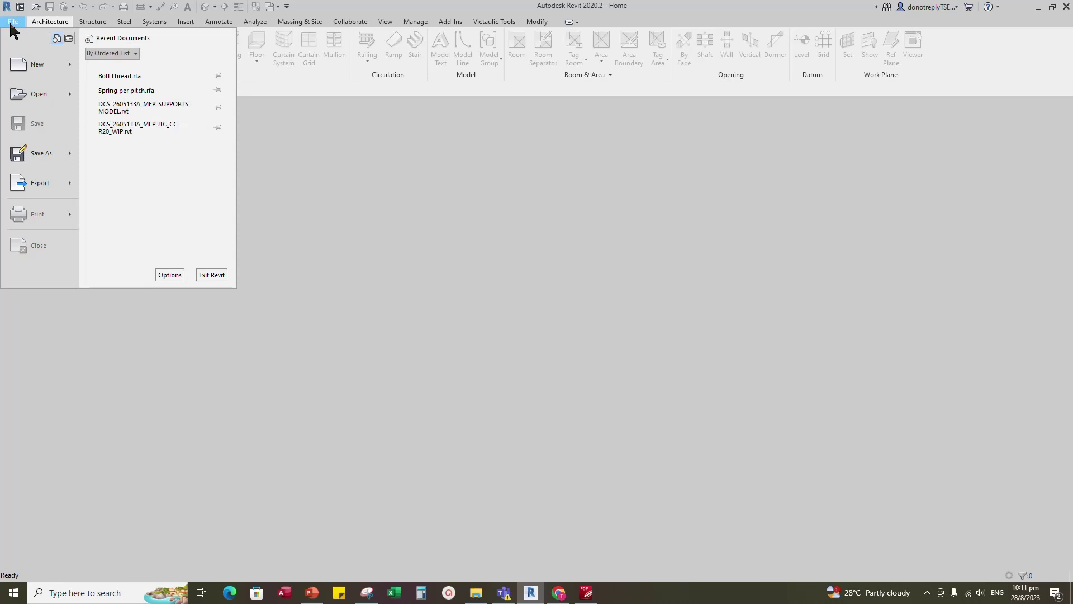
Step: Create a new family from the Metric Generic Model face based template
mouse_move(38, 65)
left_click(135, 95)
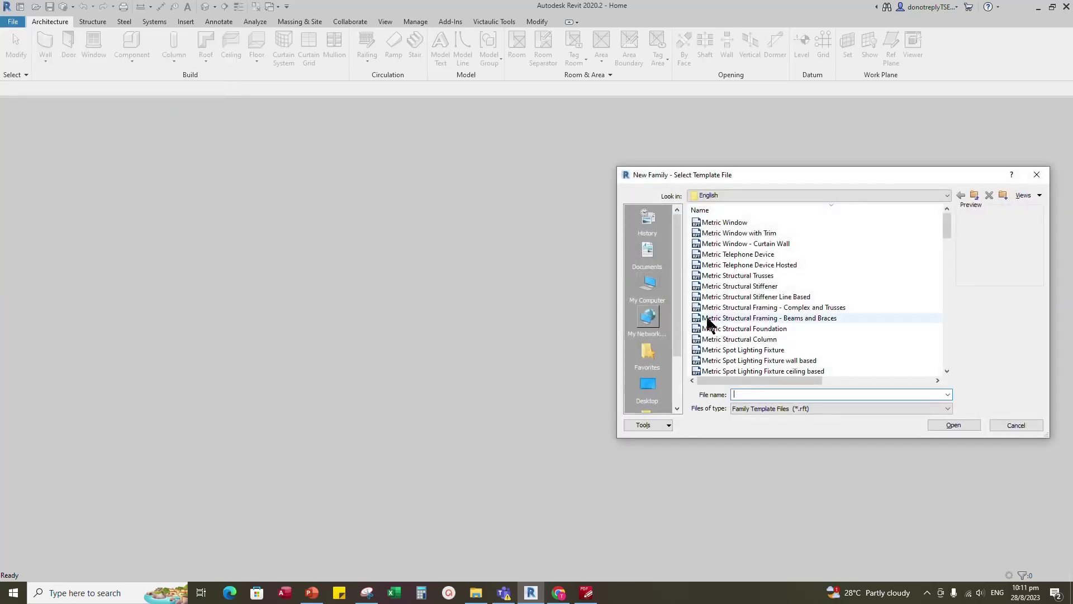
scroll(728, 325, "down", 8)
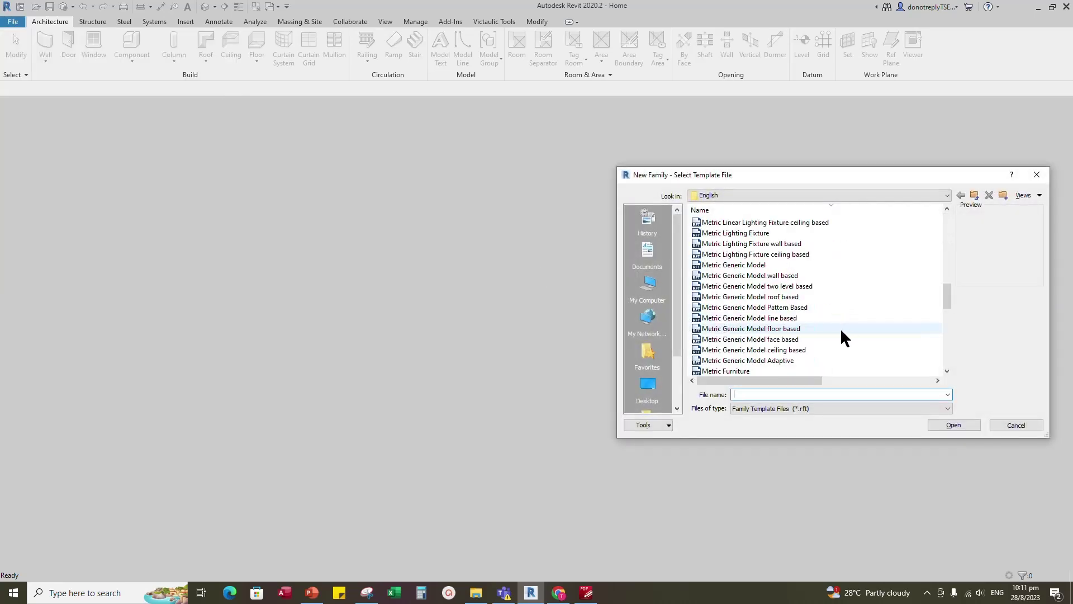
left_click(782, 341)
left_click(954, 426)
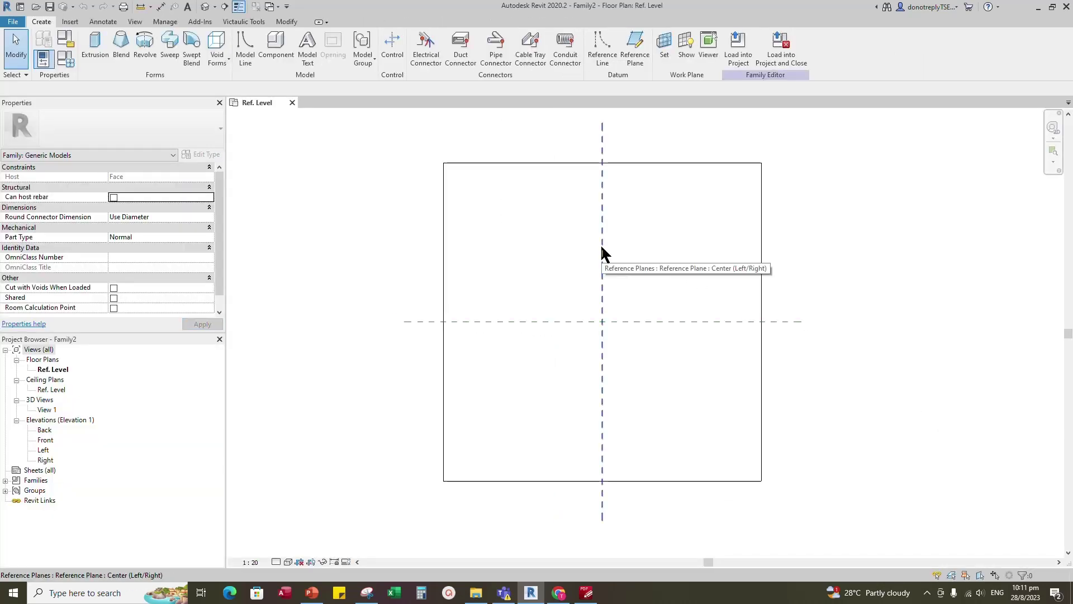
Step: Add reference planes offset 100 on either side of both centre planes
left_click(602, 252)
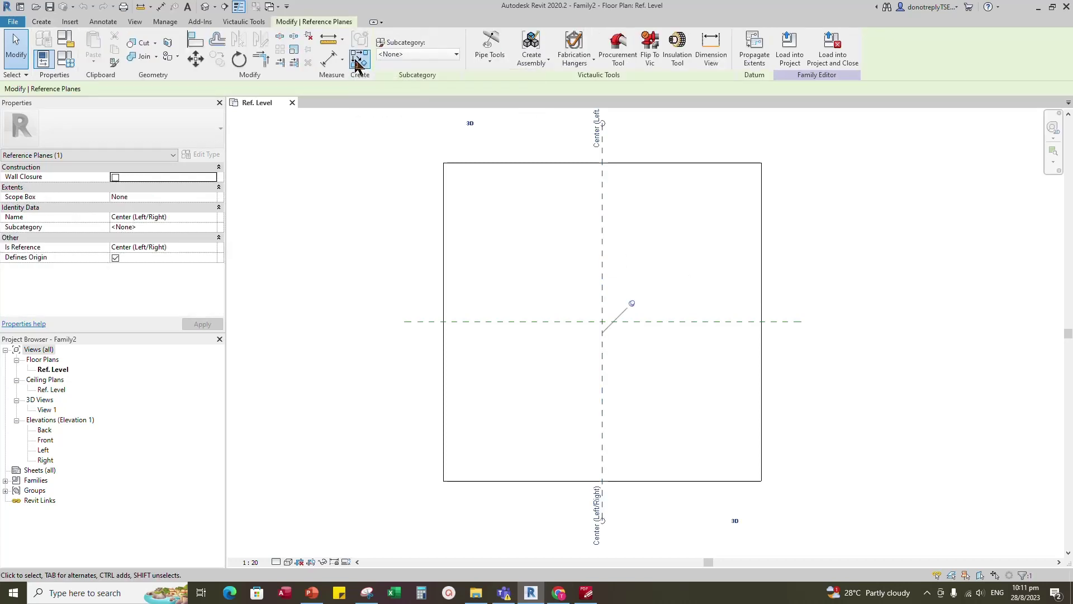
left_click(358, 61)
double_click(146, 89)
type("100")
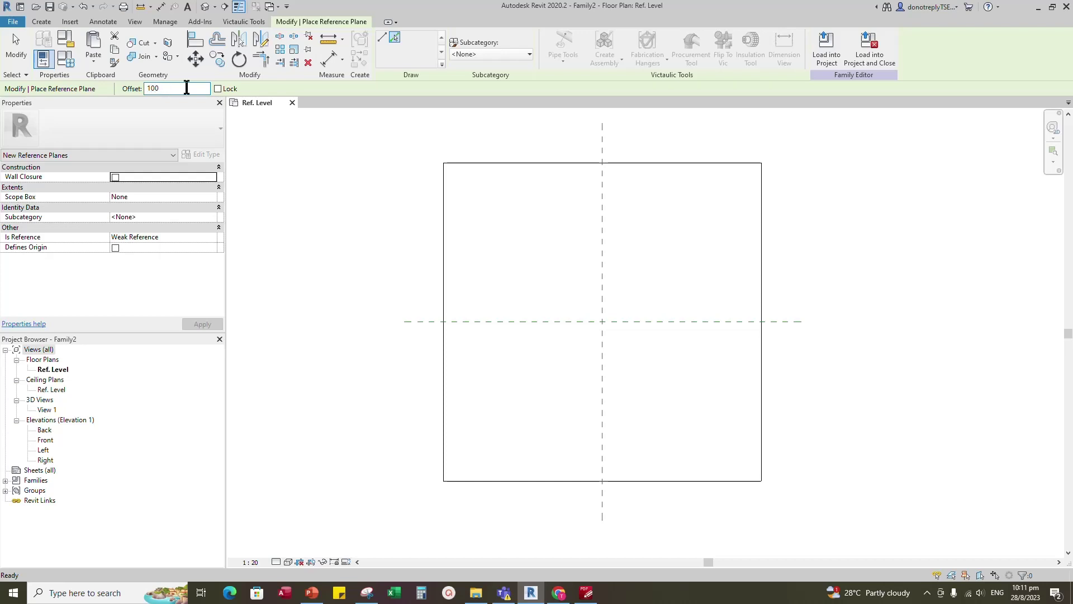
scroll(599, 277, "up", 2)
scroll(604, 287, "up", 1)
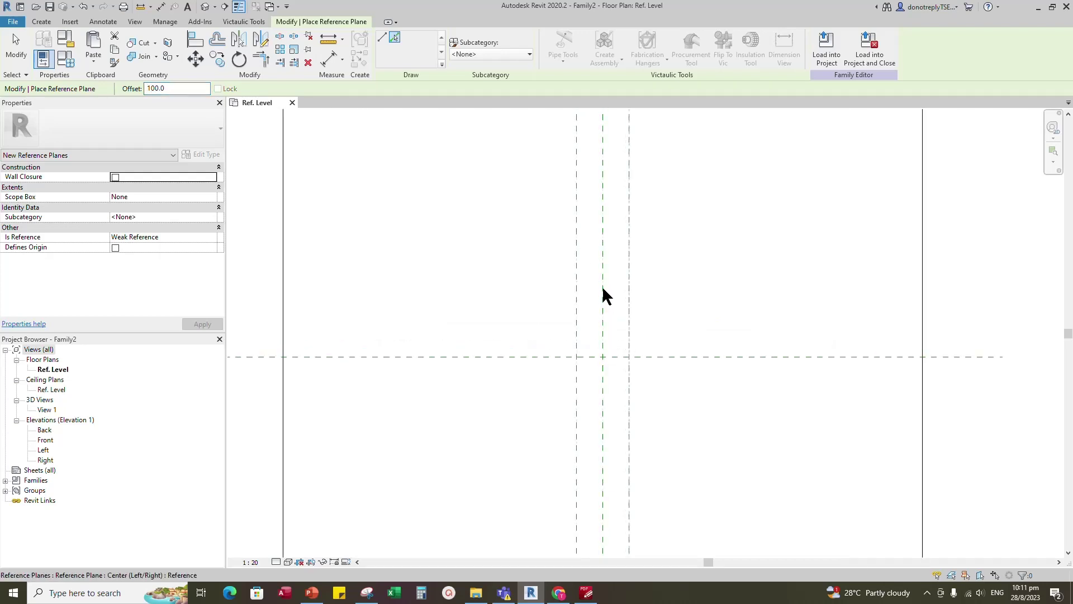
left_click(654, 355)
left_click(663, 367)
scroll(585, 378, "down", 1)
key("d")
key("i")
Step: Dimension the vertical planes with an EQ string and an overall 200 dimension
left_click(578, 198)
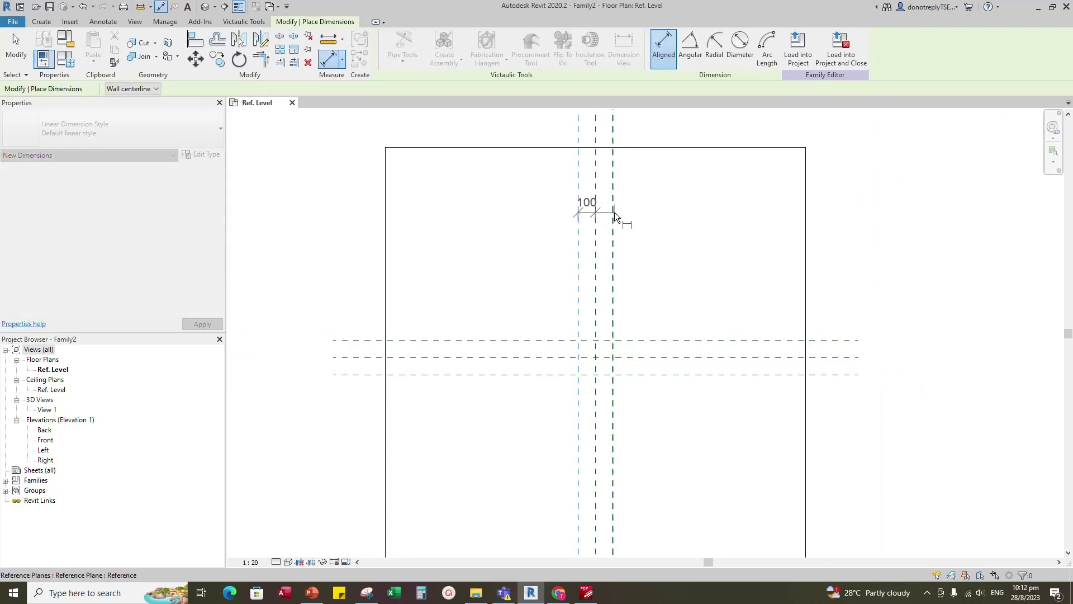
left_click(615, 212)
left_click(631, 234)
left_click(595, 178)
left_click(666, 180)
Step: Dimension the horizontal planes with an EQ string and an overall 200 dimension
left_click(744, 341)
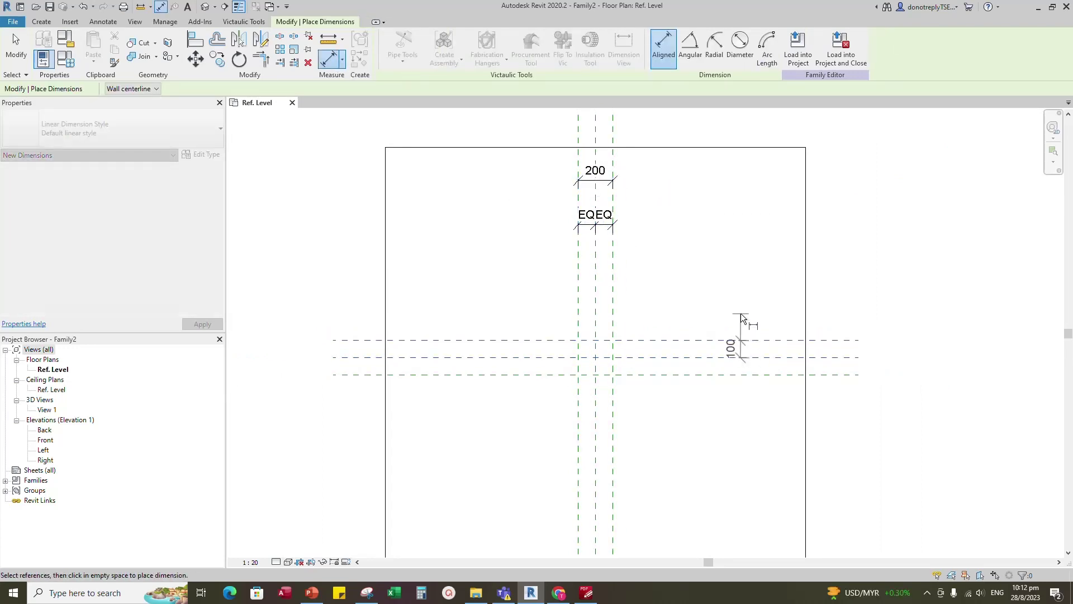
left_click(742, 375)
left_click(733, 398)
left_click(744, 350)
left_click(774, 341)
left_click(773, 375)
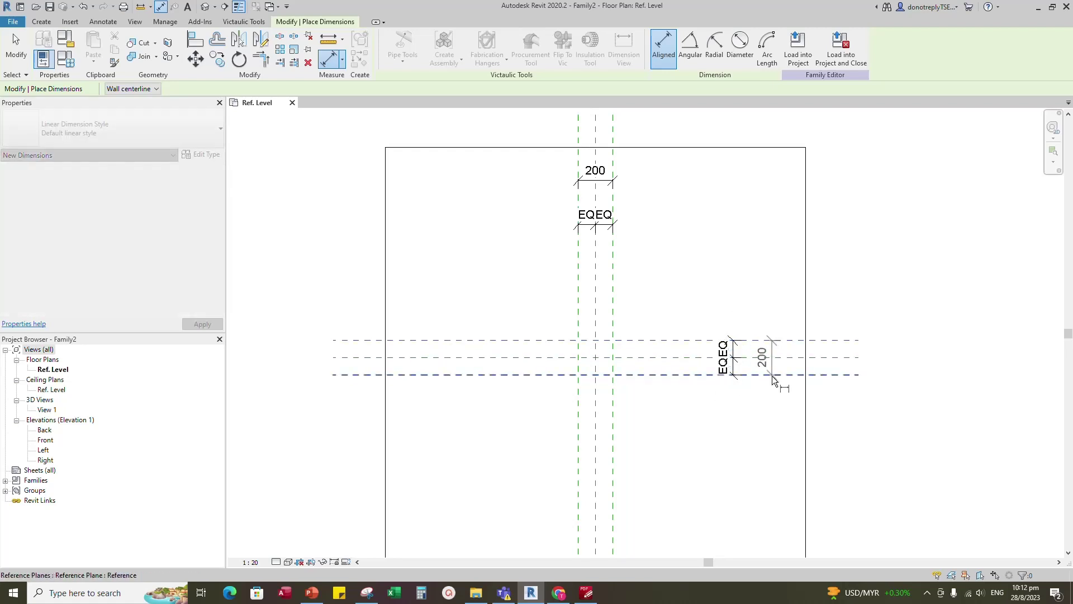
key("Escape")
key("Escape")
Step: Label the top 200 dimension with a new Length instance parameter
left_click(598, 178)
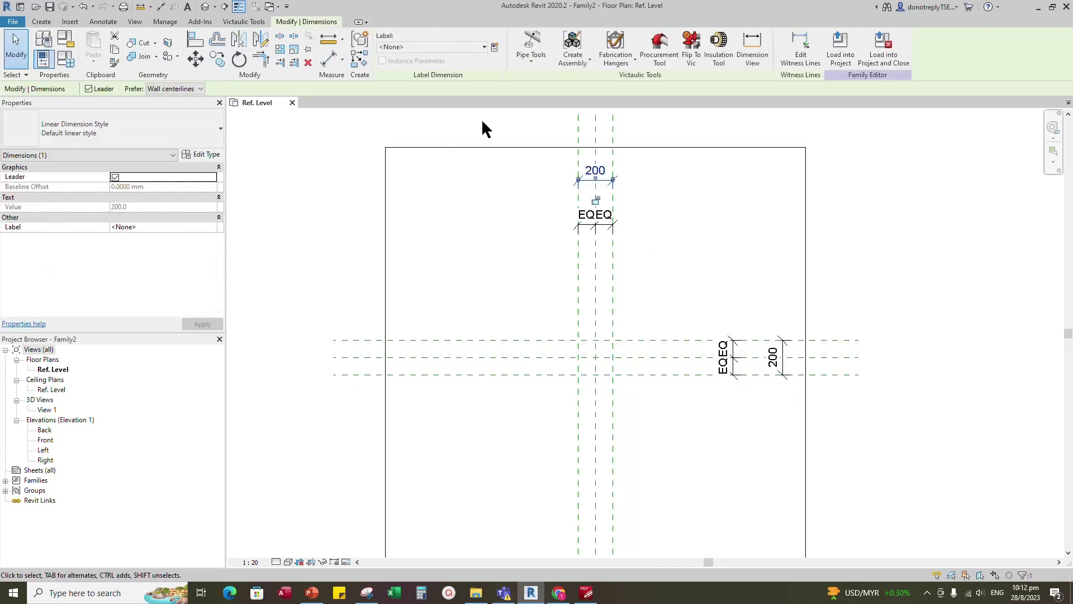
left_click(494, 47)
type("Length")
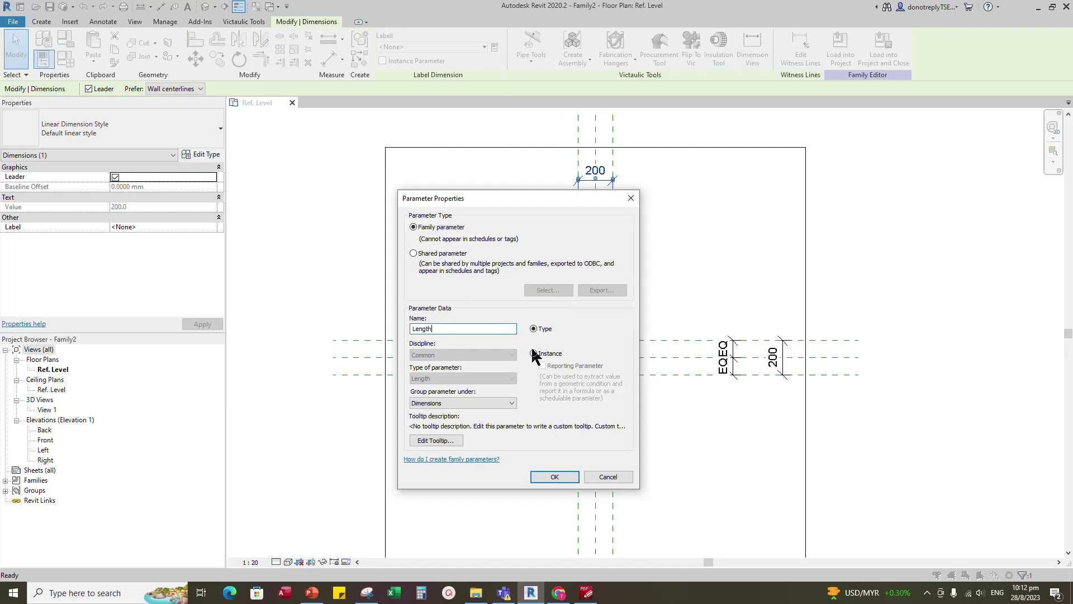
left_click(535, 353)
left_click(557, 477)
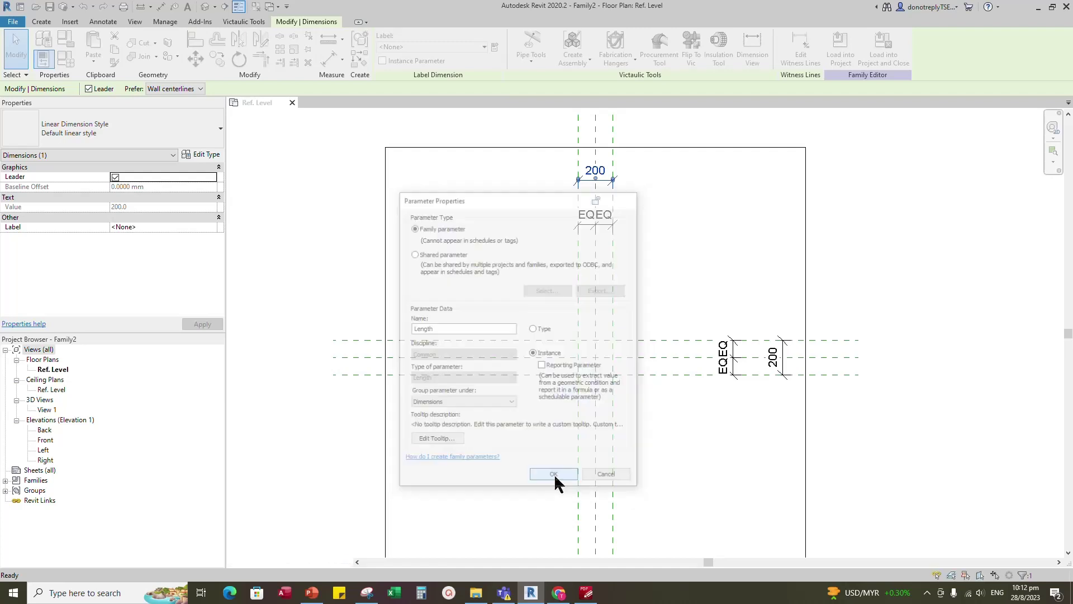
Step: Label the vertical 200 dimension with a new Width instance parameter
left_click(782, 372)
left_click(494, 48)
type("Width")
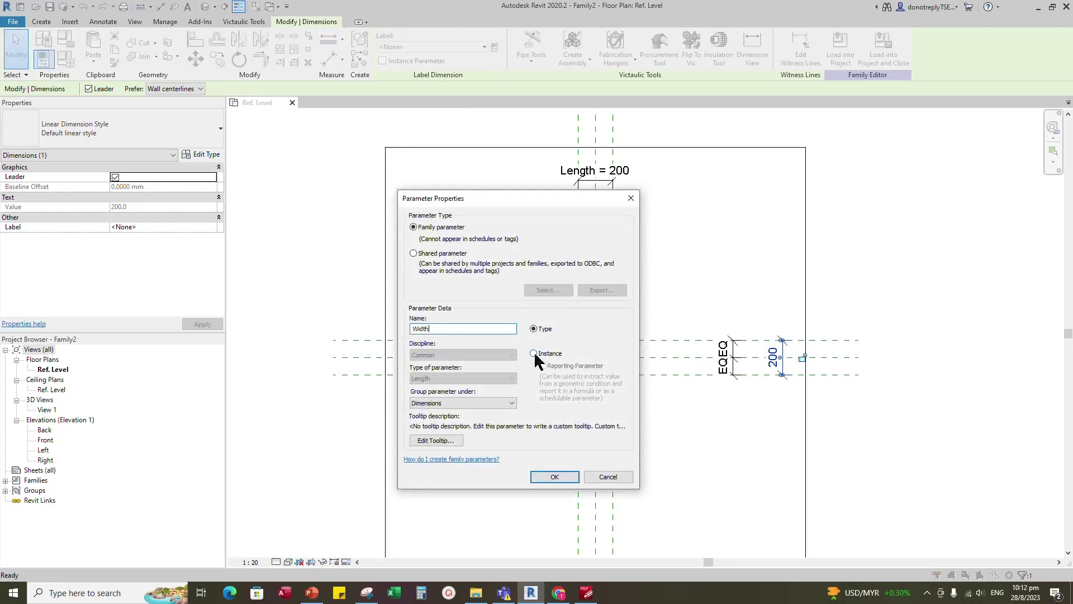
left_click(534, 353)
left_click(557, 475)
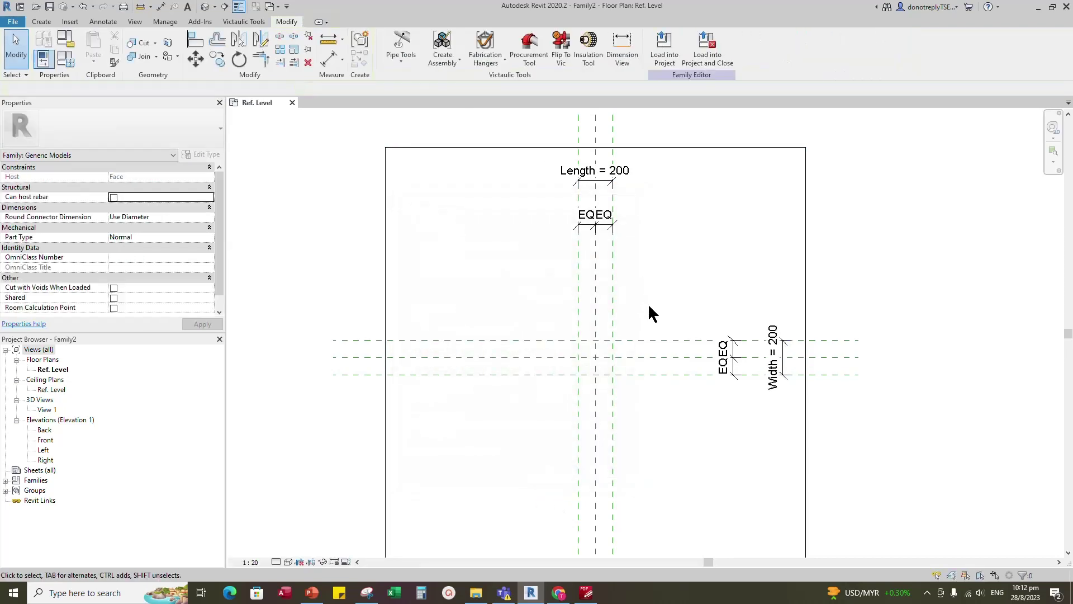
scroll(651, 314, "up", 2)
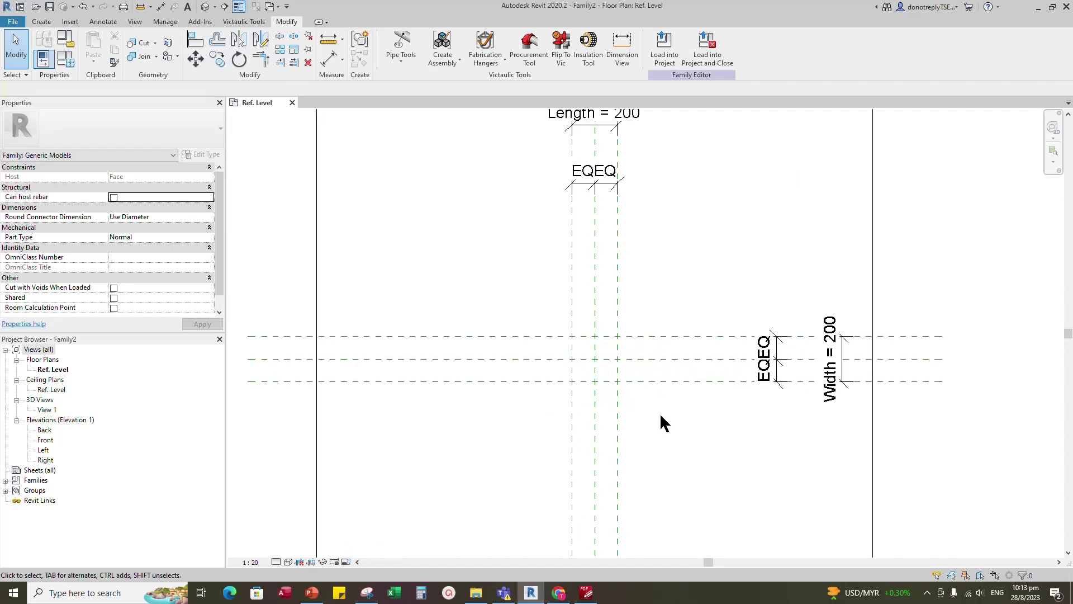
Step: Sketch a 200 by 200 rectangular extrusion with Extrusion End 12 on the planes
left_click(42, 21)
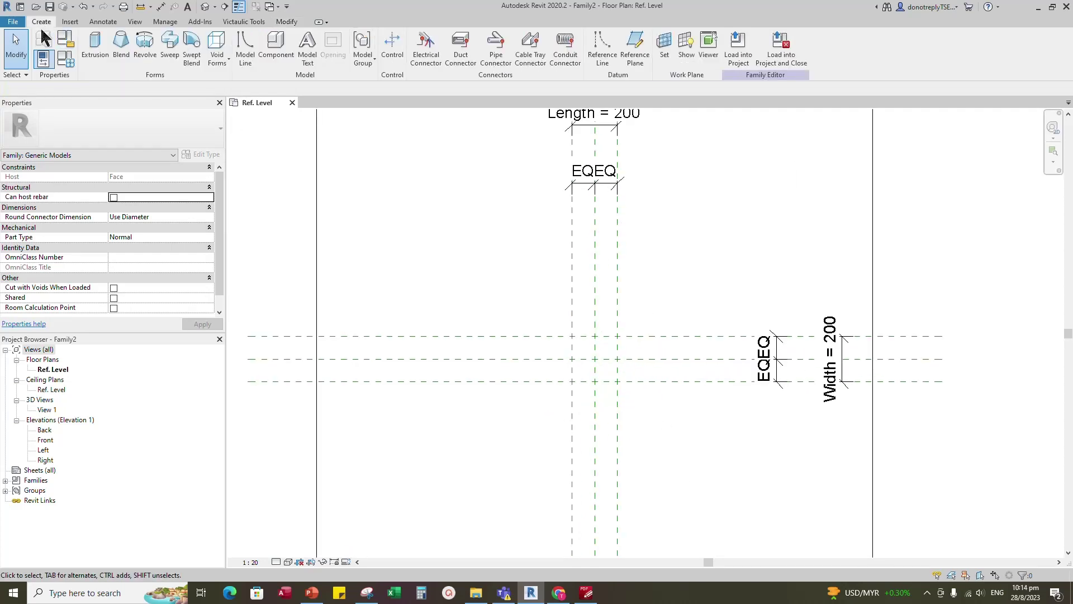
left_click(93, 47)
left_click(419, 39)
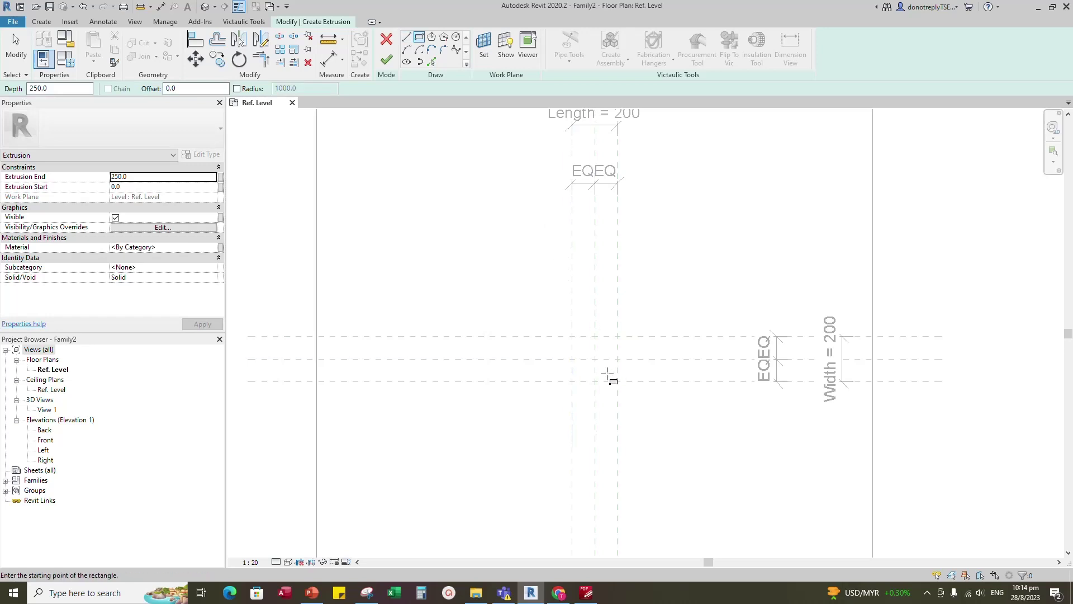
double_click(110, 179)
type("12")
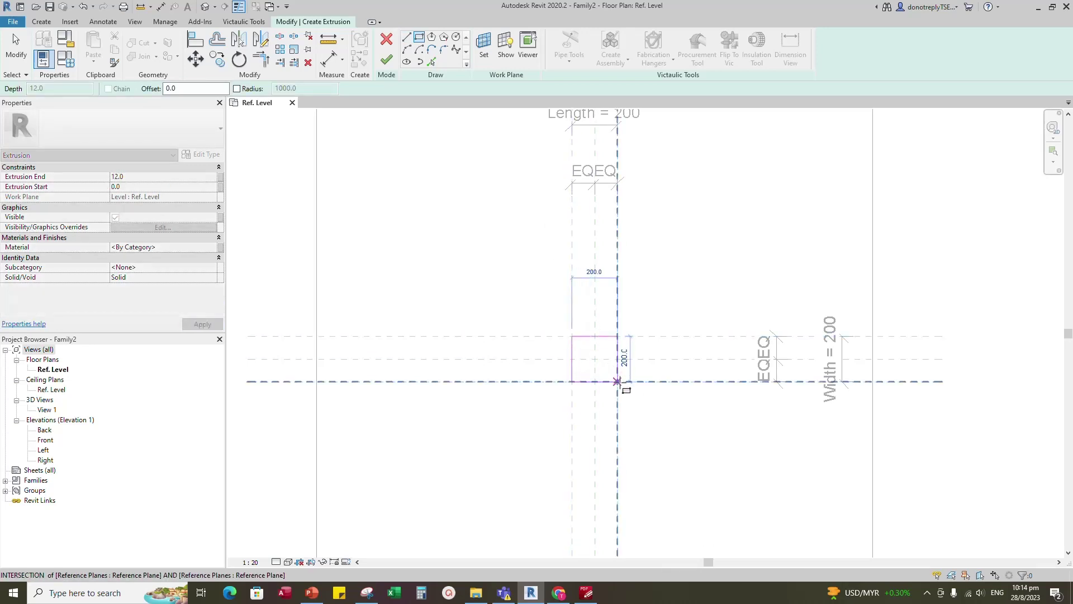
left_click(572, 336)
left_click(618, 383)
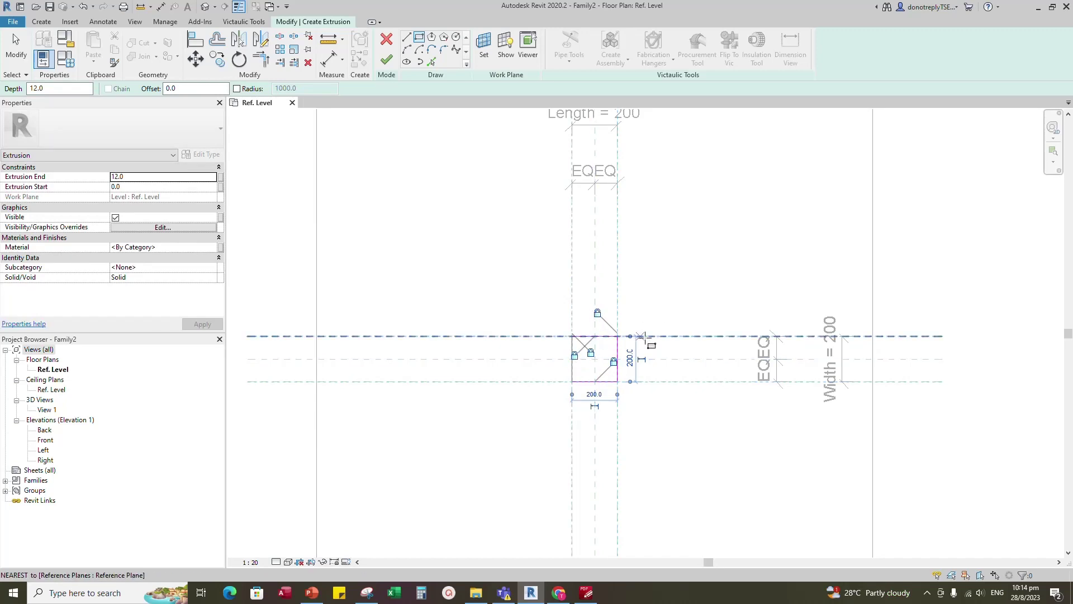
left_click(386, 59)
Step: Associate the extrusion's Extrusion End with a new Thickness parameter
left_click(618, 383)
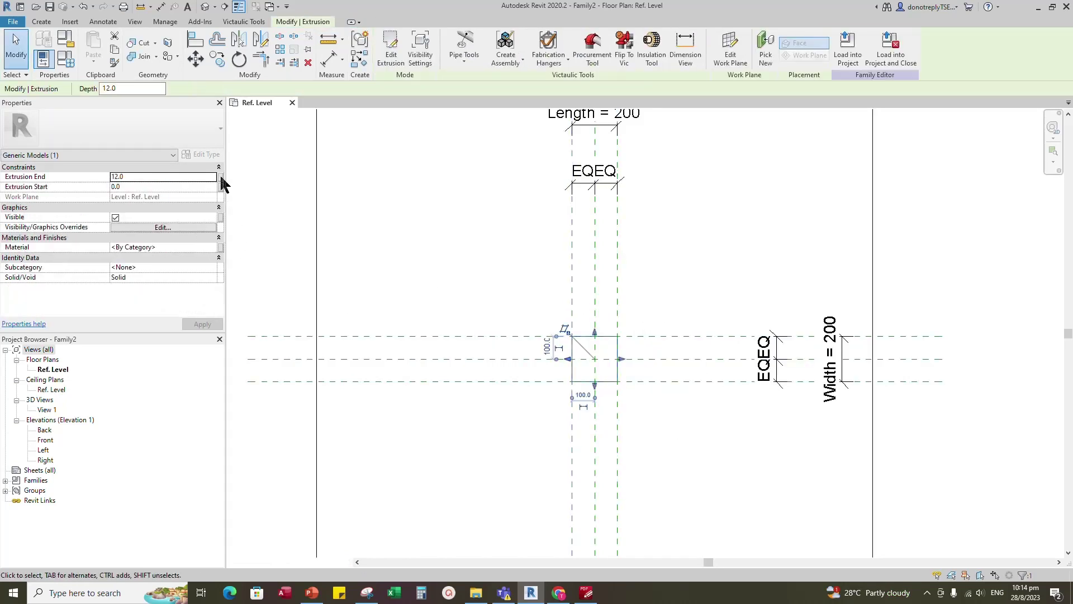
left_click(220, 177)
left_click(455, 363)
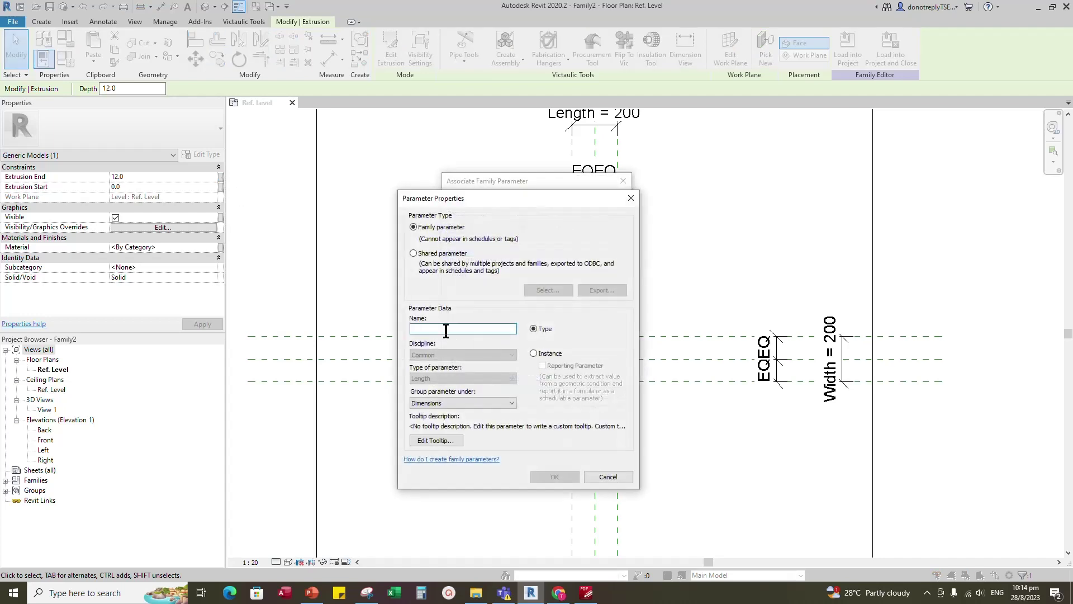
type("Thickness")
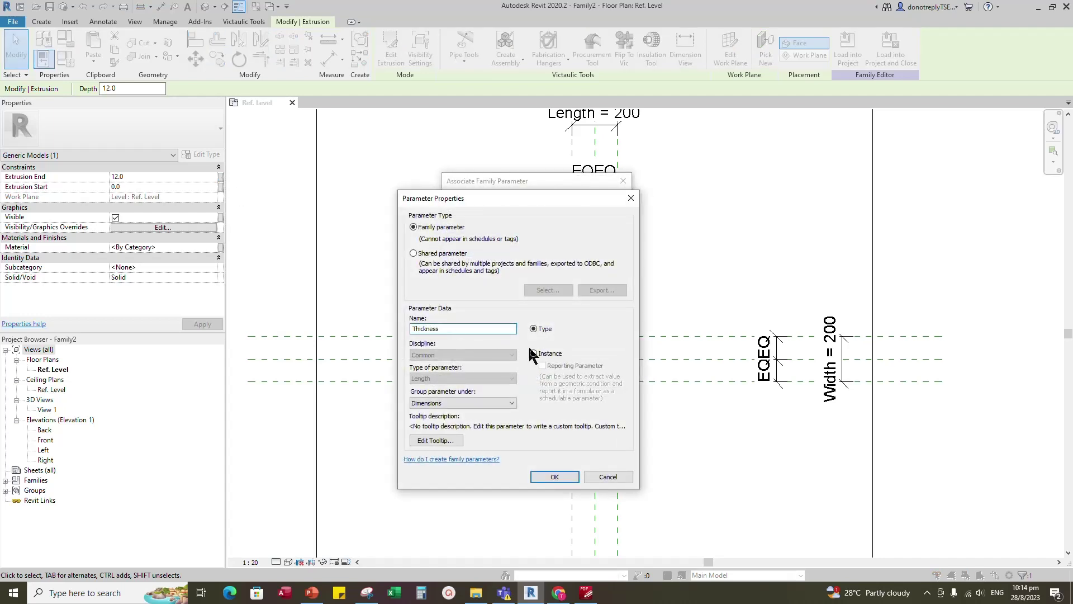
left_click(531, 353)
left_click(554, 477)
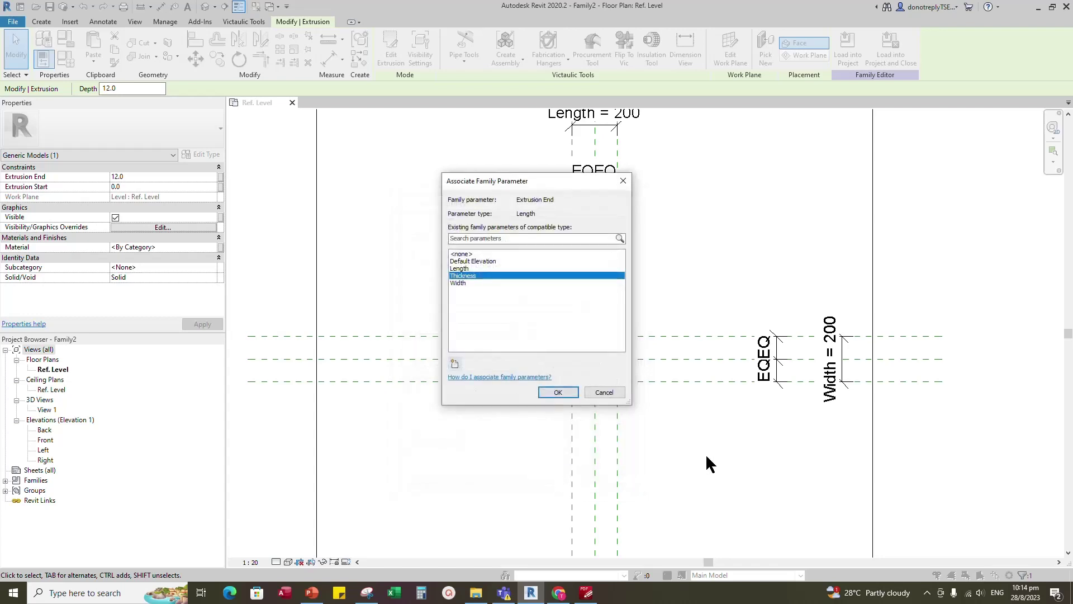
key("Return")
left_click(604, 400)
scroll(605, 401, "up", 2)
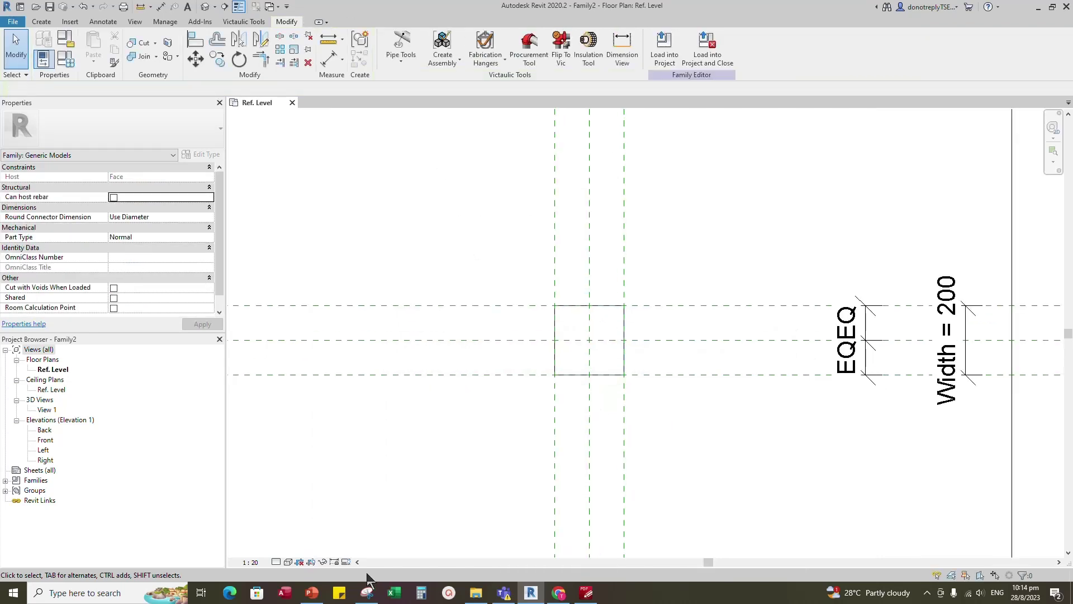
Step: Show the plan and the default 3D view in Shaded visual style
left_click(289, 562)
left_click(307, 516)
scroll(482, 442, "down", 3)
key("3")
key("d")
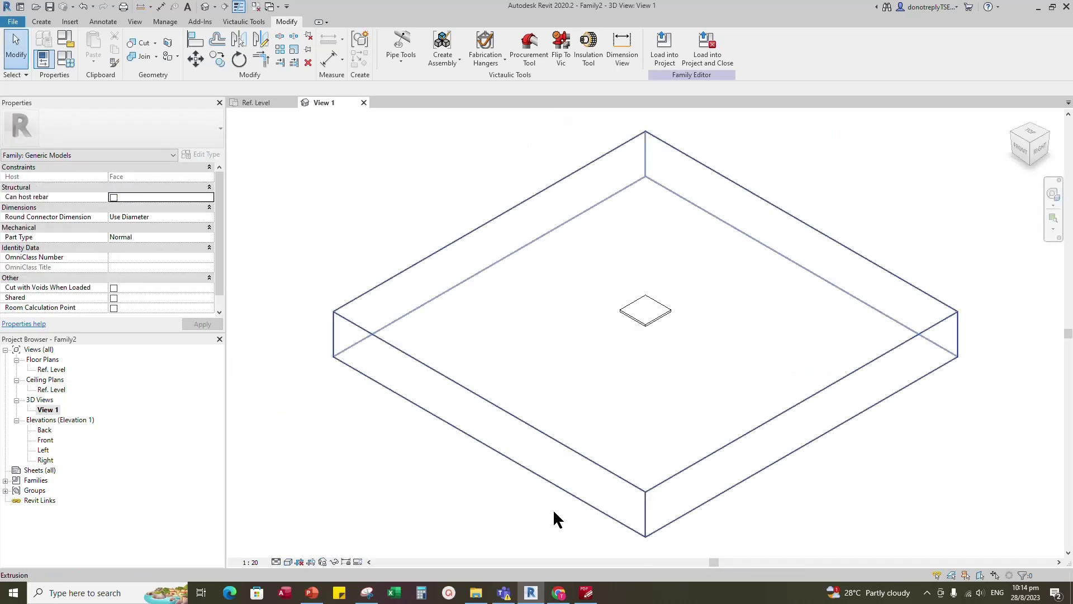
left_click(288, 562)
left_click(298, 517)
scroll(679, 331, "up", 3)
scroll(588, 359, "down", 2)
scroll(561, 366, "up", 2)
Step: Associate the plate's Material with a new Base Plate type parameter
left_click(578, 363)
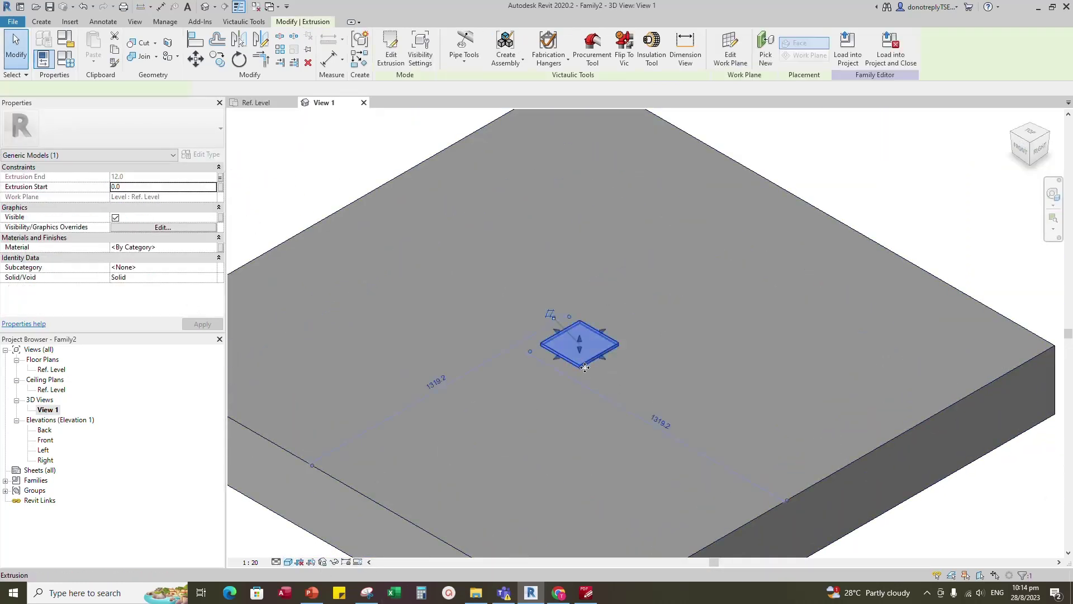
left_click(220, 248)
left_click(454, 362)
type("Base Plate")
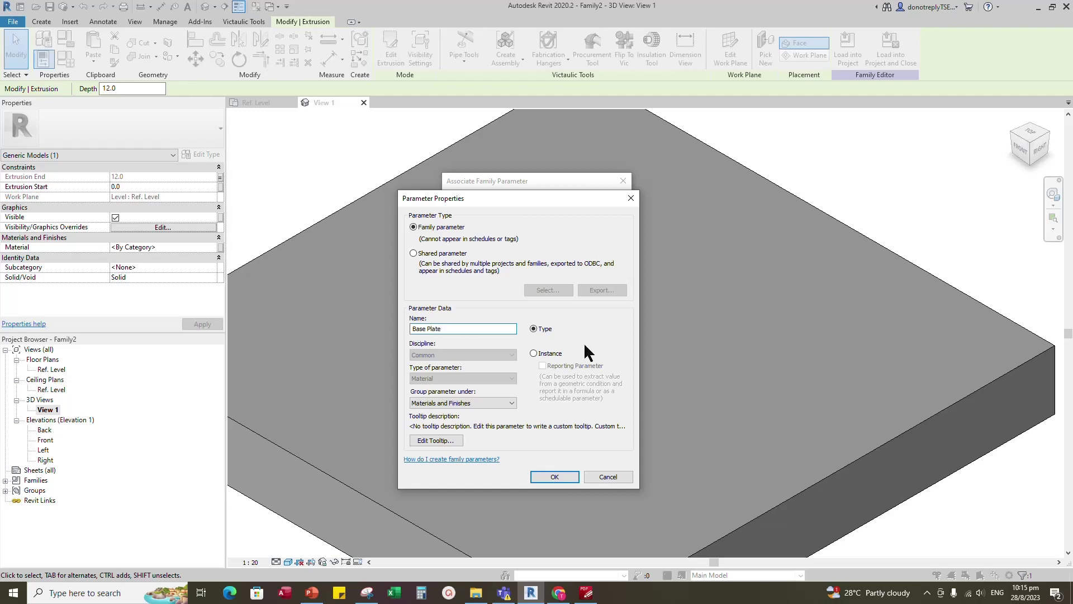
left_click(534, 354)
left_click(554, 476)
left_click(563, 391)
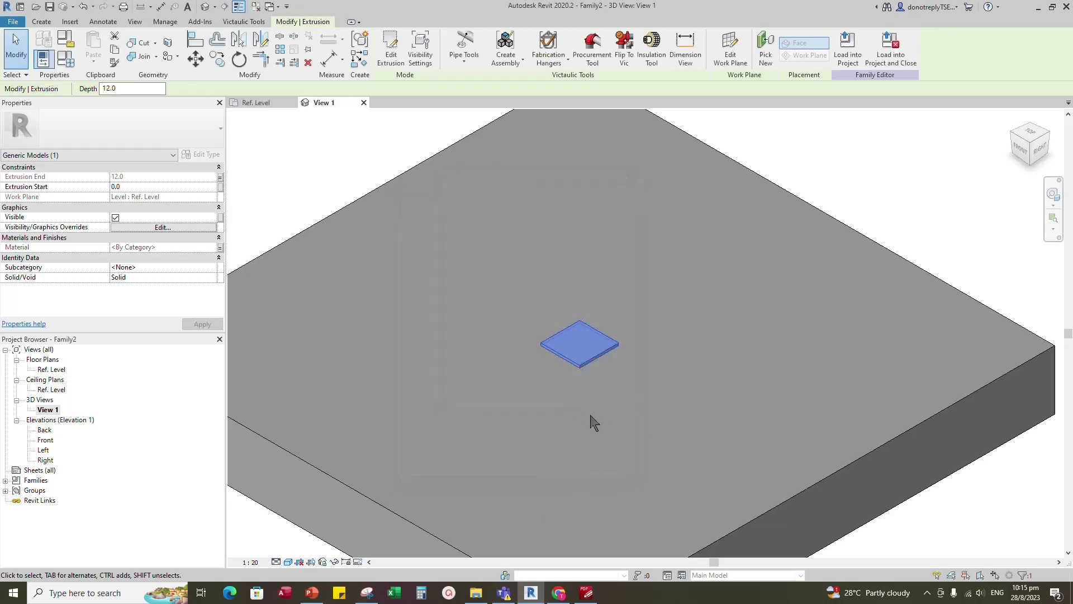
left_click(916, 490)
scroll(636, 372, "up", 3)
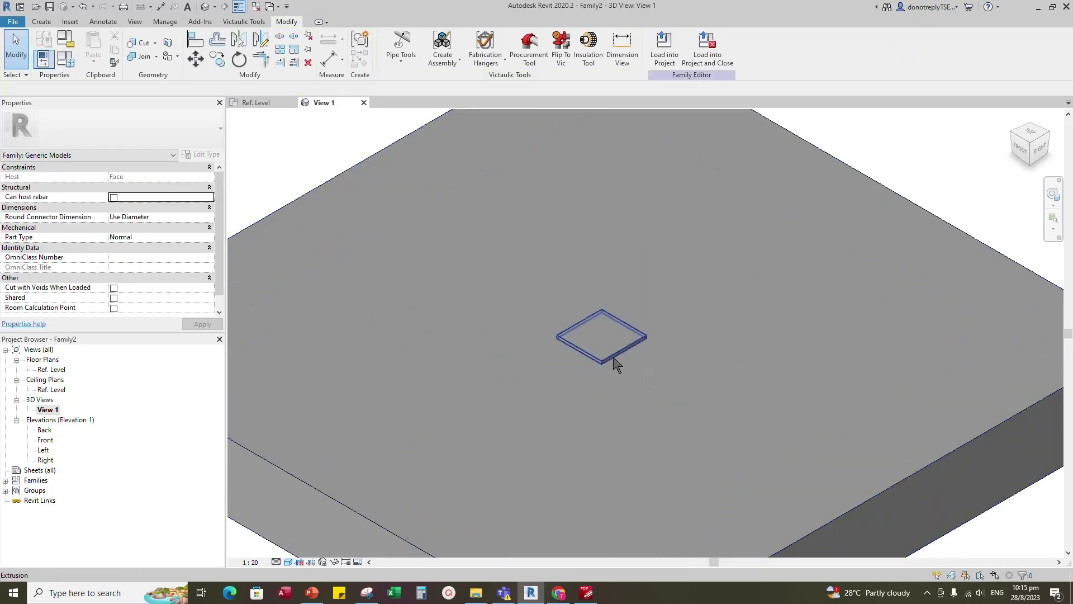
Step: Create a new material for Base Plate and rename it Galvanized Steel
left_click(65, 39)
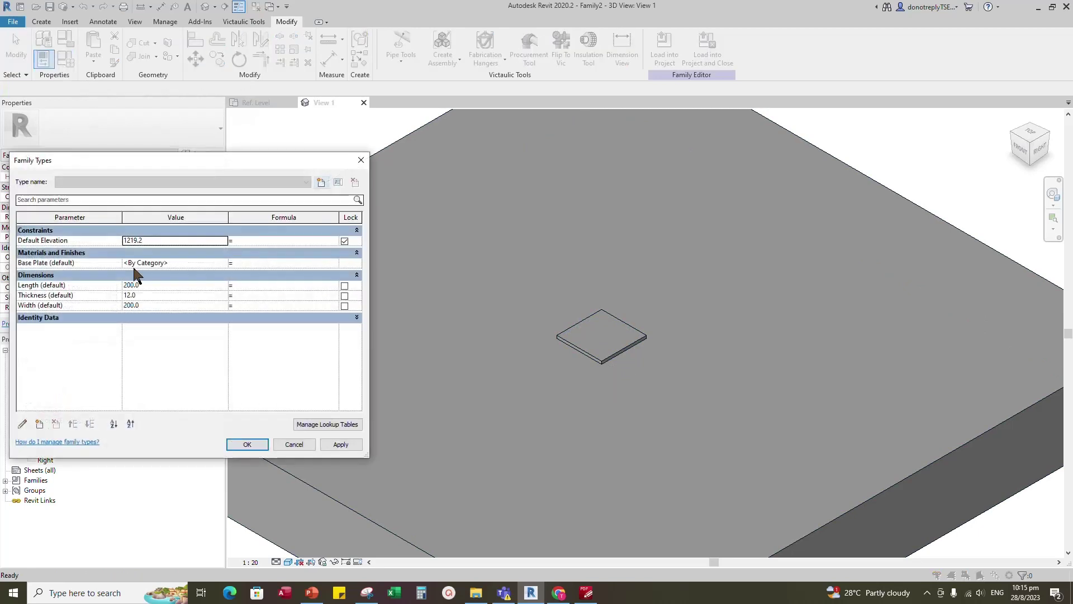
left_click(222, 262)
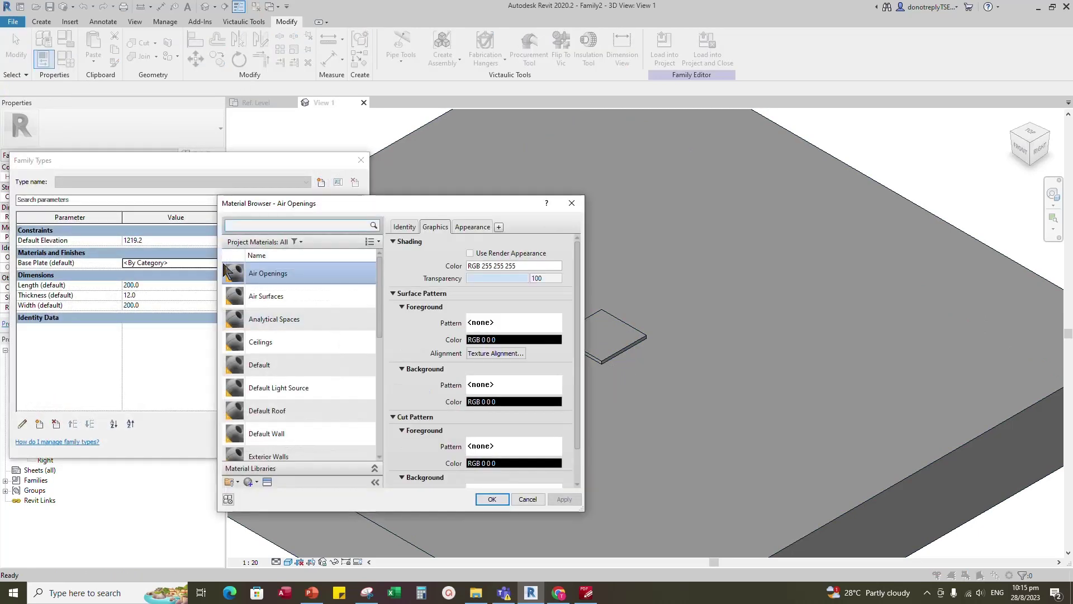
left_click(250, 482)
left_click(267, 493)
right_click(278, 354)
left_click(304, 387)
type("Galvanized ")
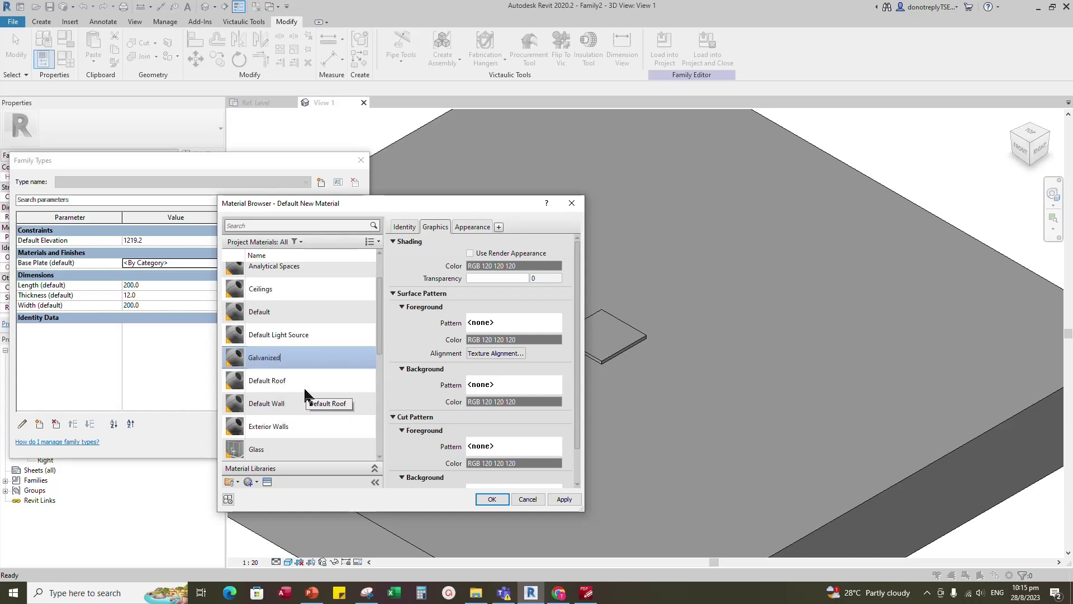
type("Steel")
left_click(563, 499)
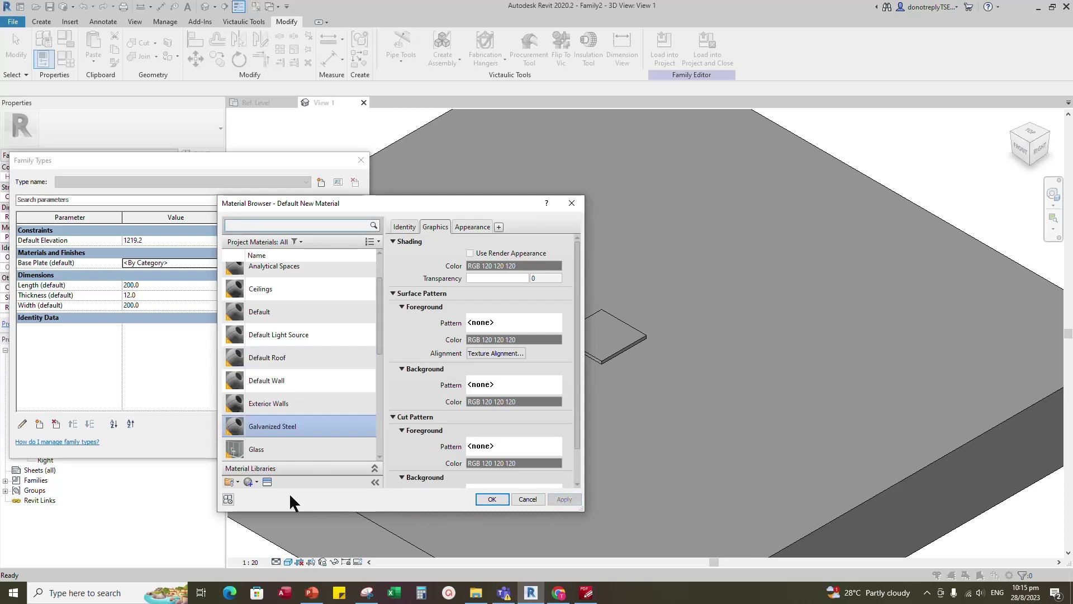
Step: Assign the Galvanized metal appearance asset to the Galvanized Steel material
left_click(267, 482)
left_click(635, 217)
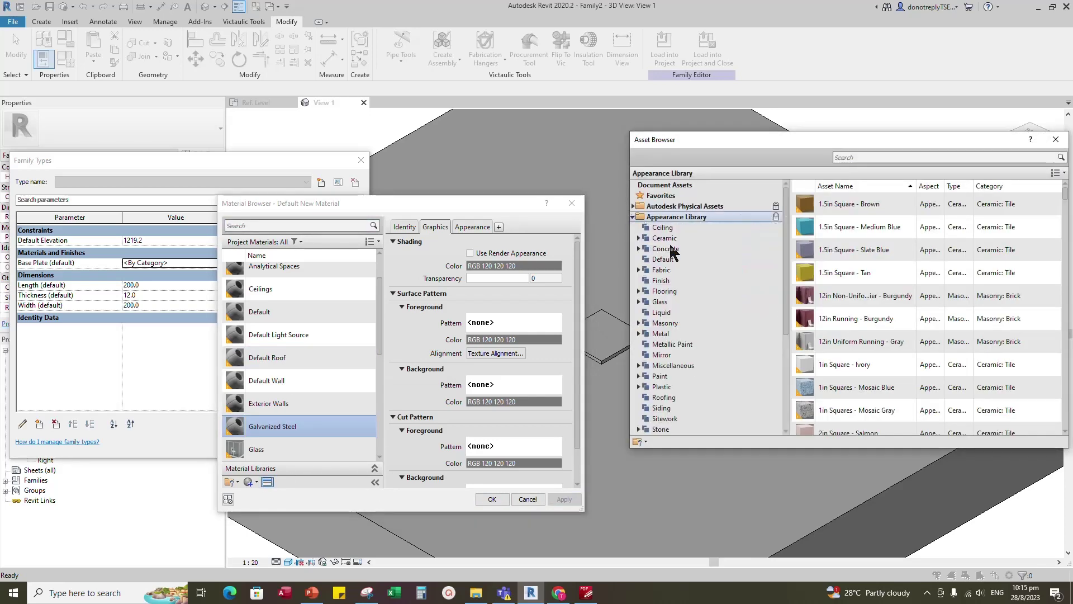
left_click(661, 333)
left_click(858, 157)
type("Gal")
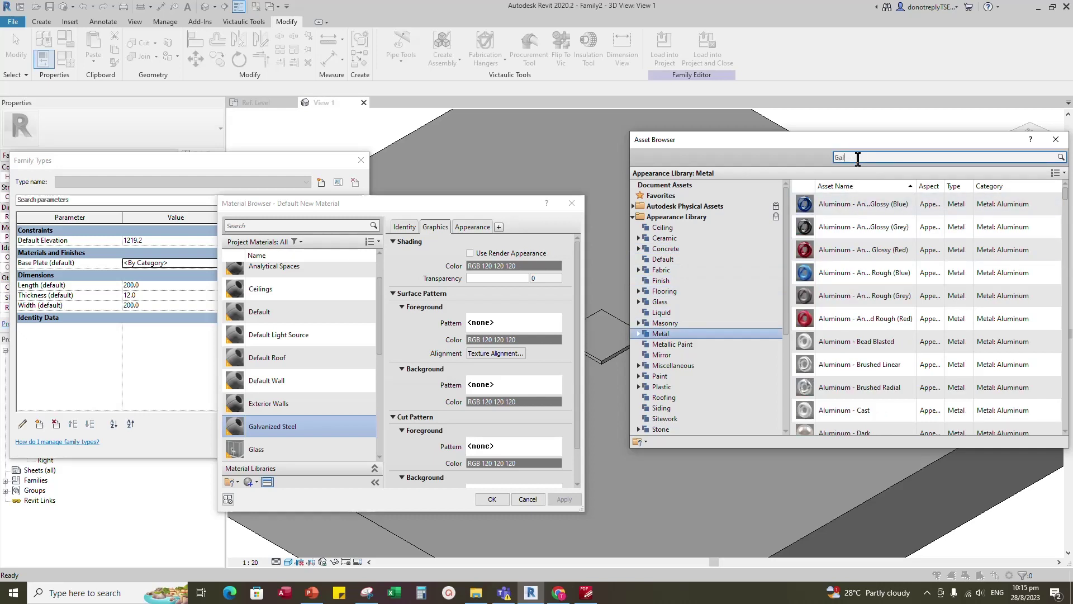
type("v")
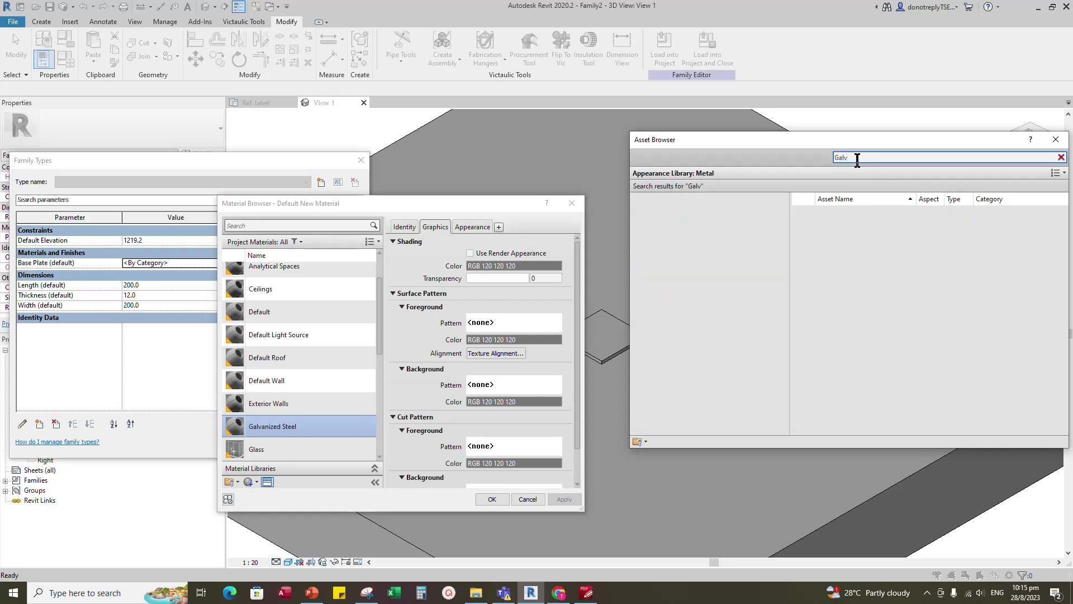
left_click(1058, 204)
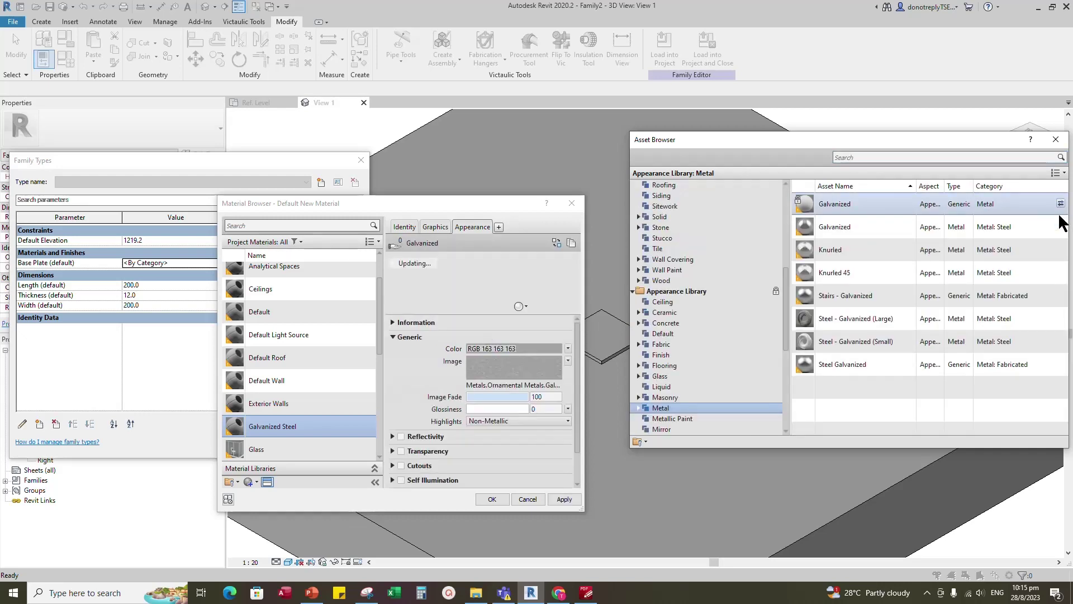
left_click(1056, 140)
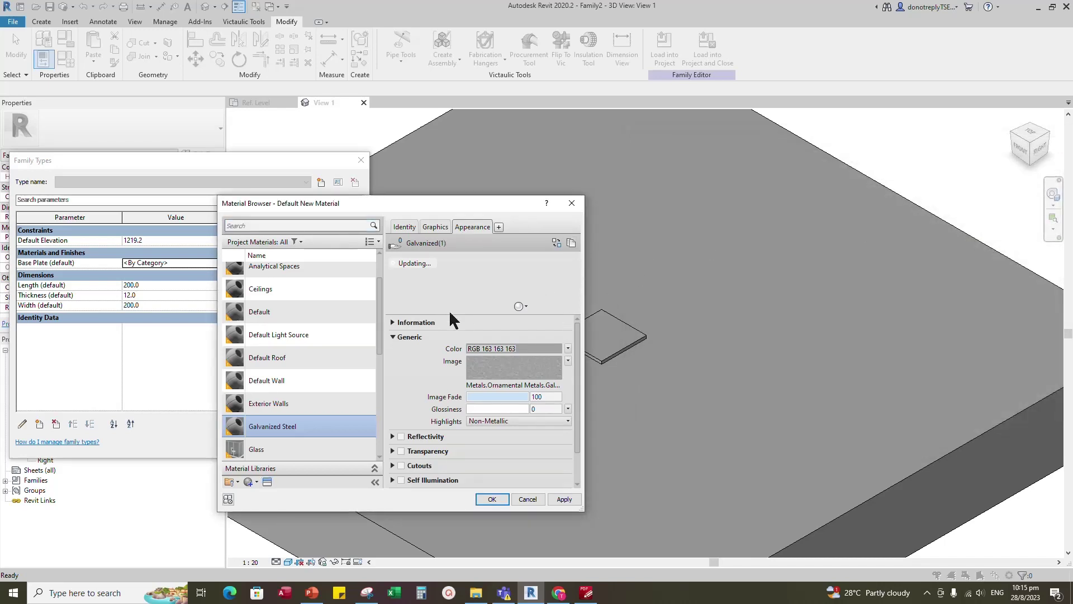
left_click(394, 325)
left_click(510, 339)
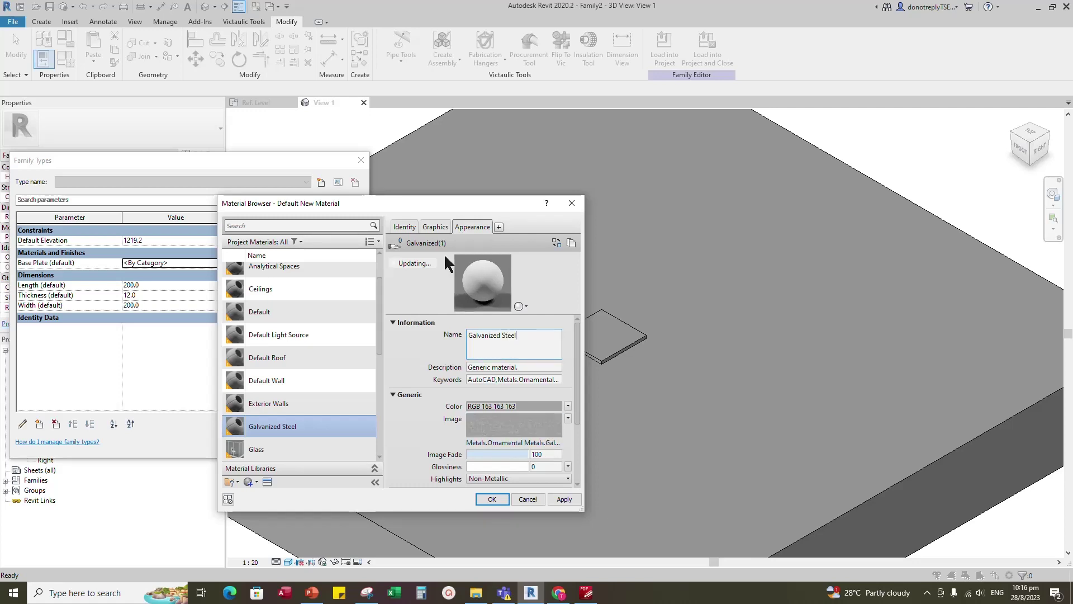
Step: Enable Use Render Appearance, apply Galvanized Steel to Base Plate, and change the 3D shading
left_click(435, 227)
left_click(471, 253)
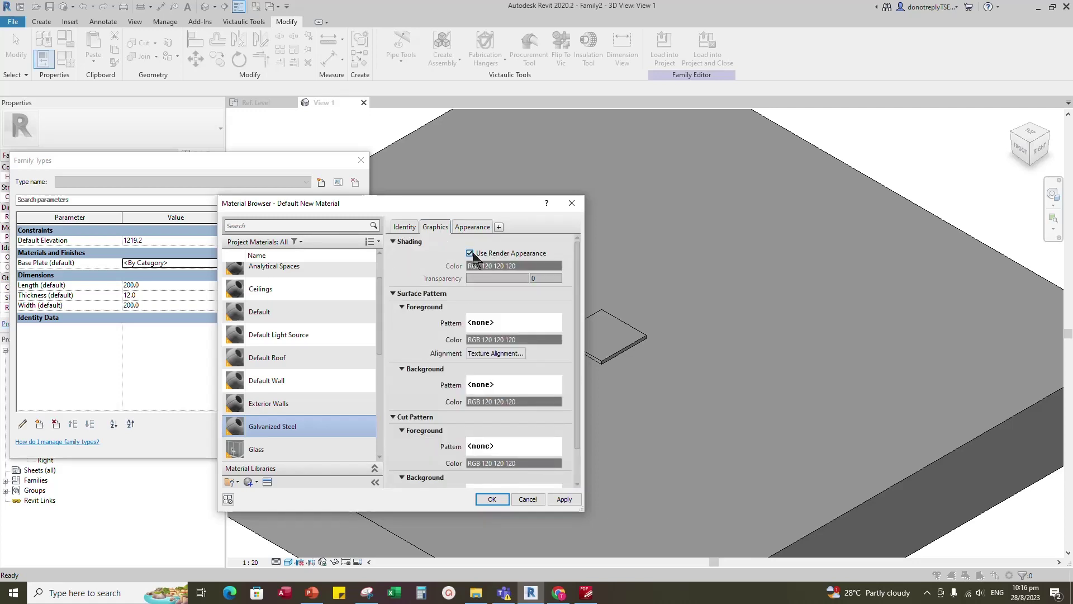
left_click(492, 499)
left_click(343, 446)
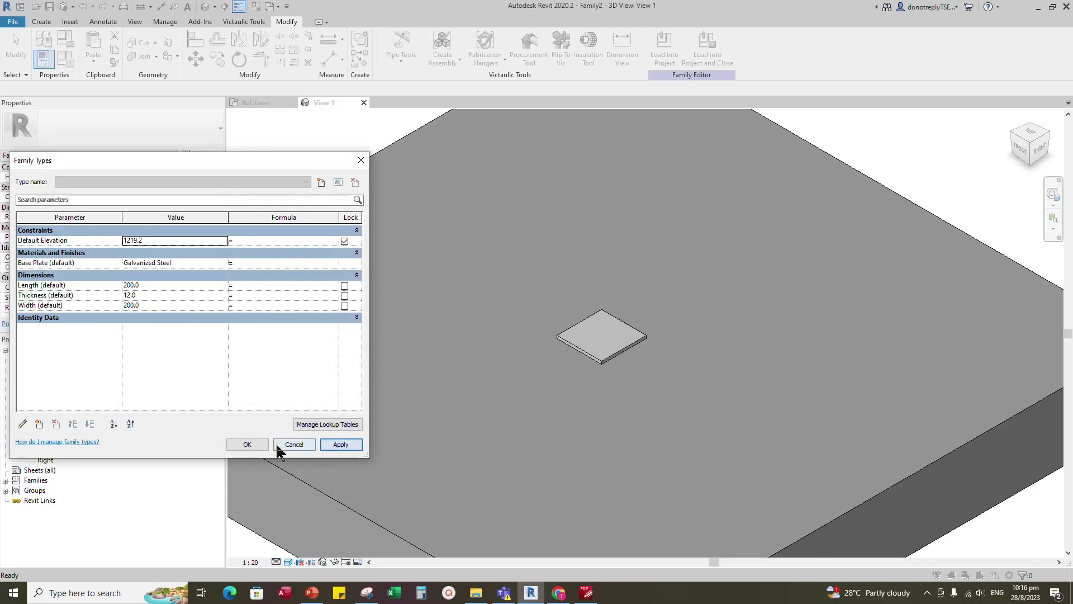
left_click(248, 445)
scroll(539, 427, "up", 3)
scroll(592, 371, "down", 3)
left_click(286, 562)
left_click(312, 539)
scroll(554, 424, "up", 5)
scroll(601, 370, "down", 3)
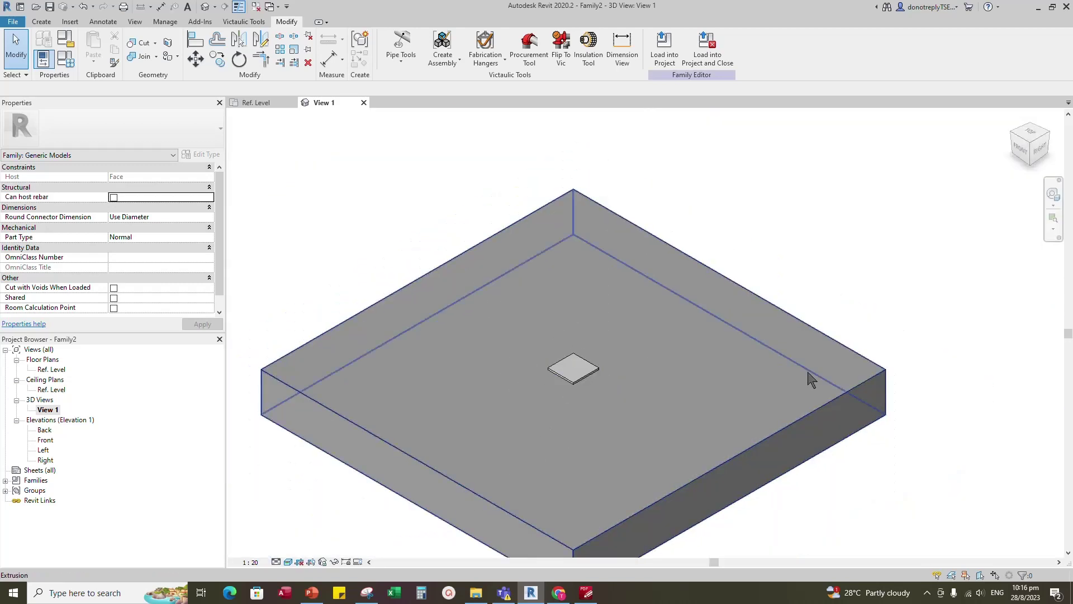
scroll(830, 393, "down", 1)
Step: Open the Ref. Level plan and load the Metal Wall Plug.rfa family
left_click(256, 102)
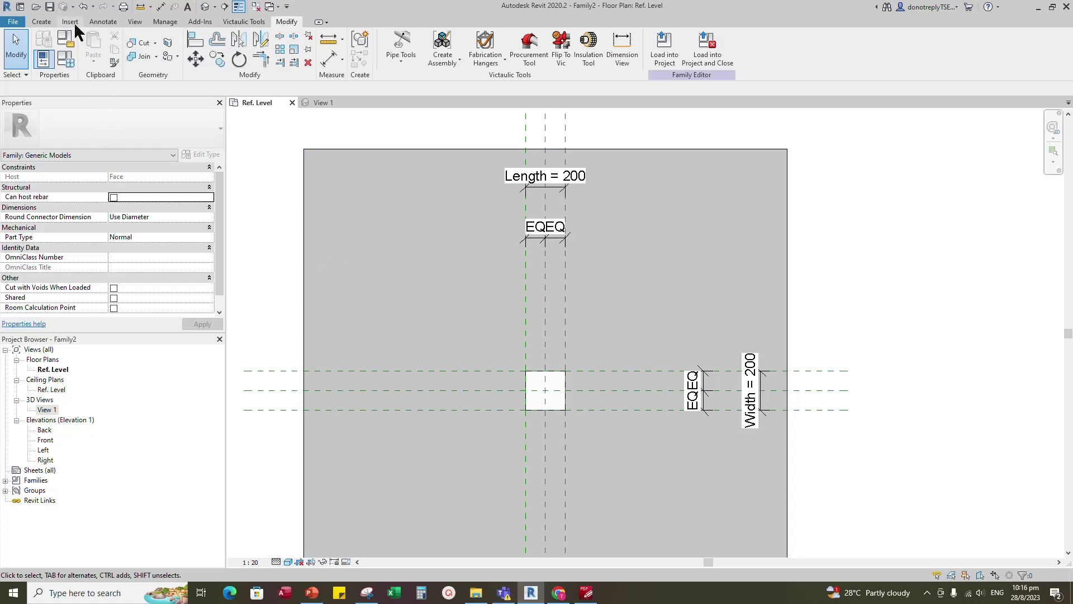
left_click(70, 20)
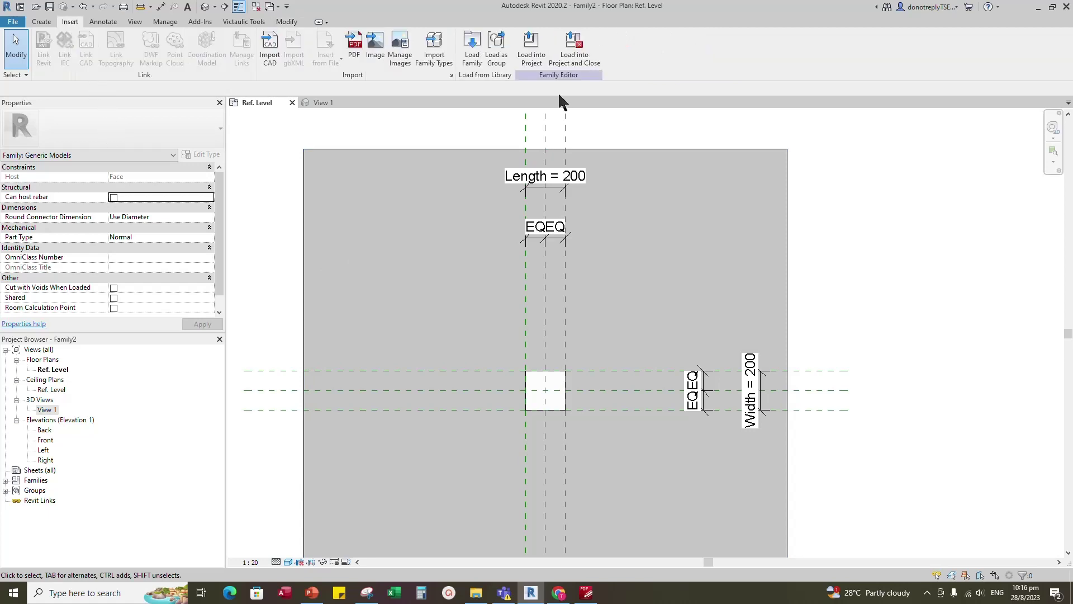
left_click(473, 46)
left_click(264, 280)
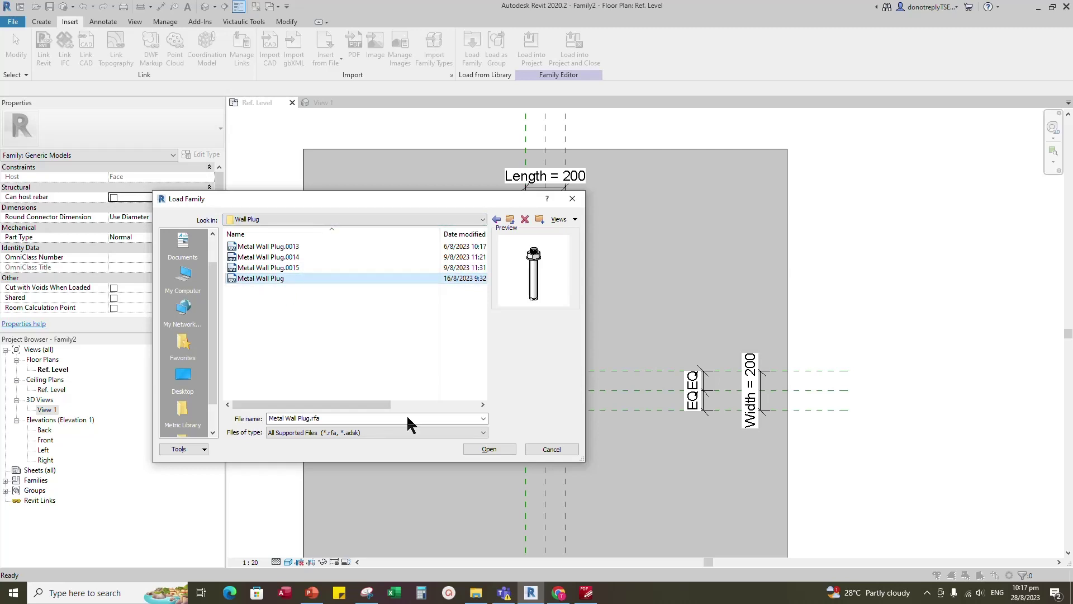
left_click(484, 449)
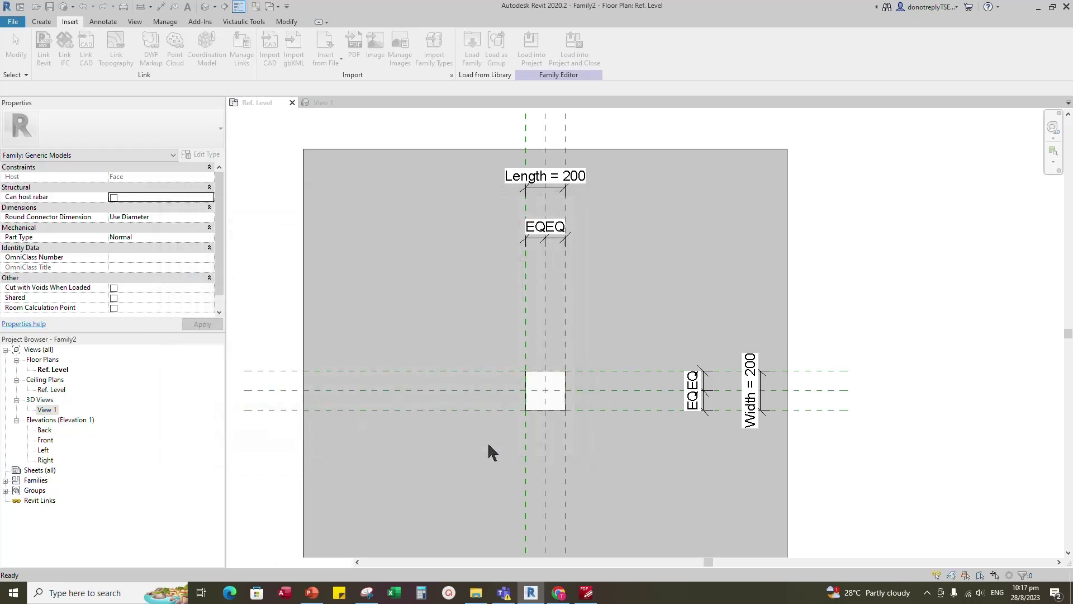
Step: Place one Metal Wall Plug on the work plane left of the plate
left_click(7, 481)
left_click(17, 500)
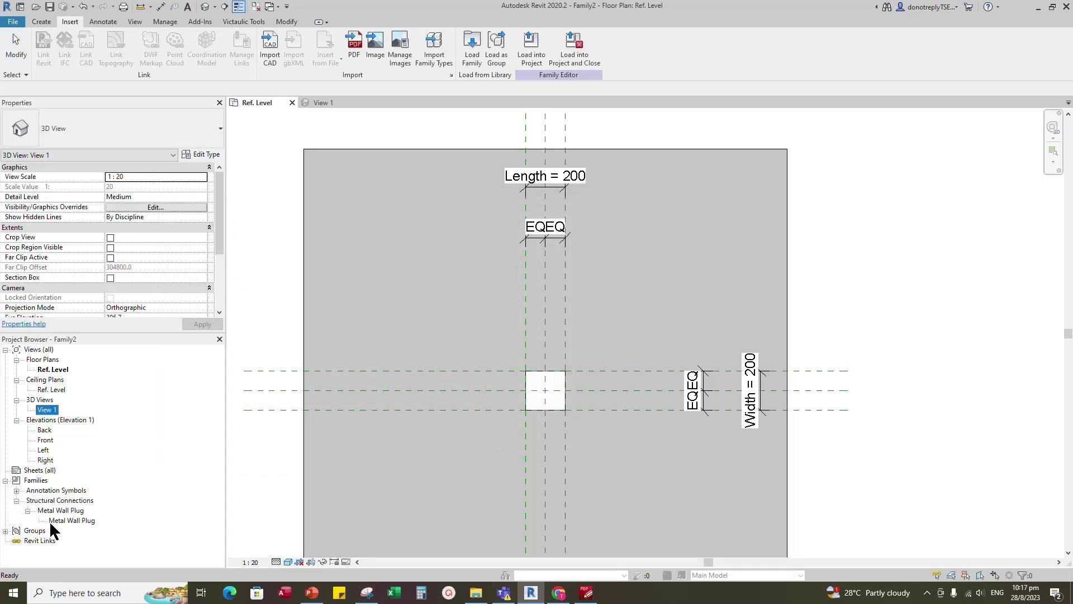
left_click(67, 521)
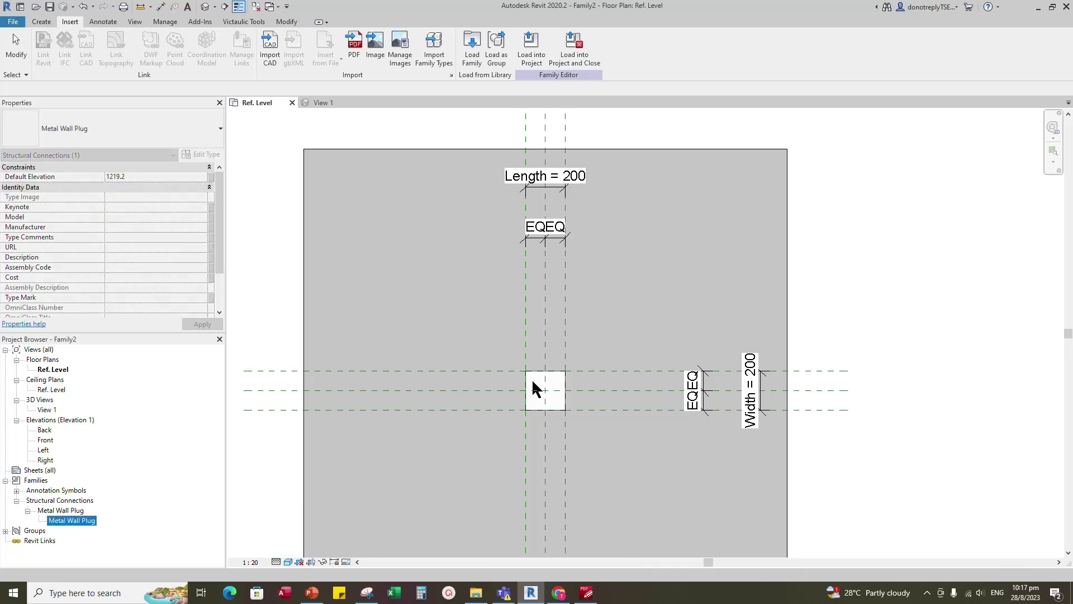
left_click_drag(68, 522, 533, 379)
scroll(533, 380, "up", 3)
left_click(792, 57)
scroll(571, 383, "up", 2)
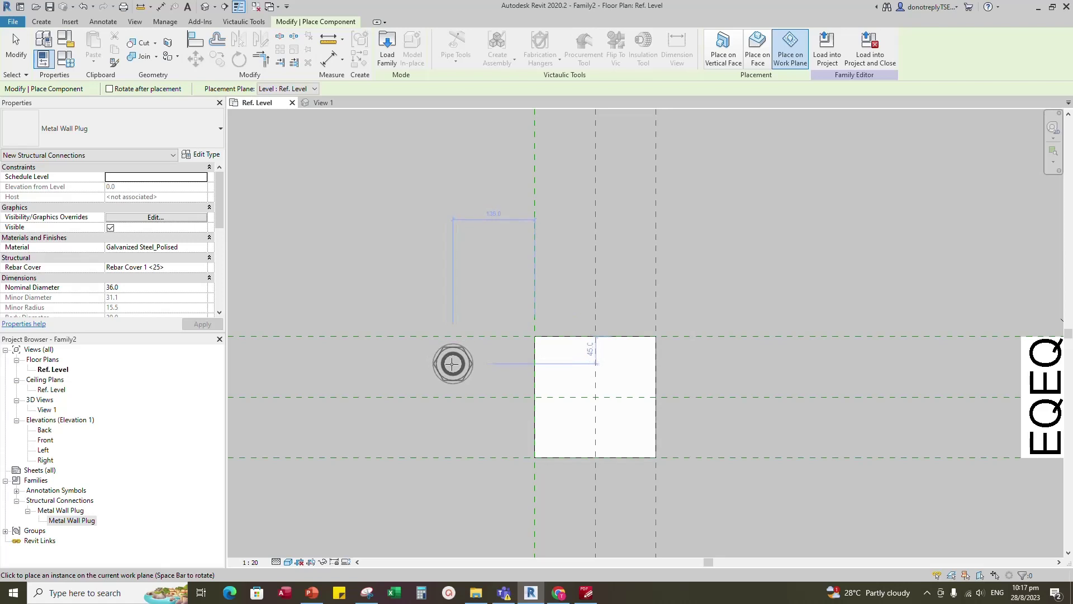
left_click(410, 364)
key("Escape")
left_click(423, 379)
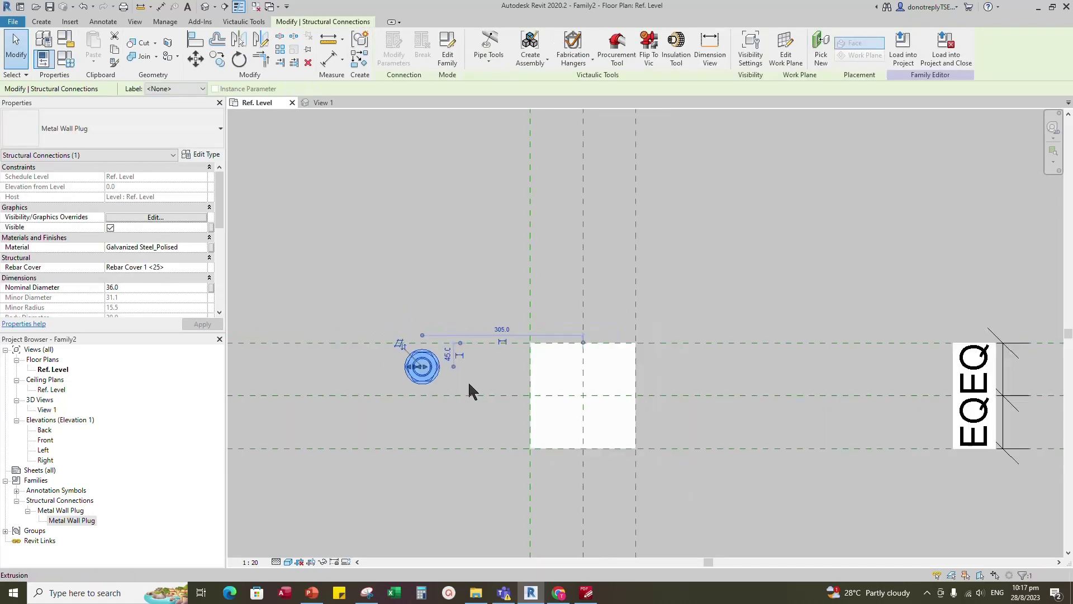
left_click(477, 381)
scroll(552, 369, "up", 1)
scroll(490, 337, "down", 1)
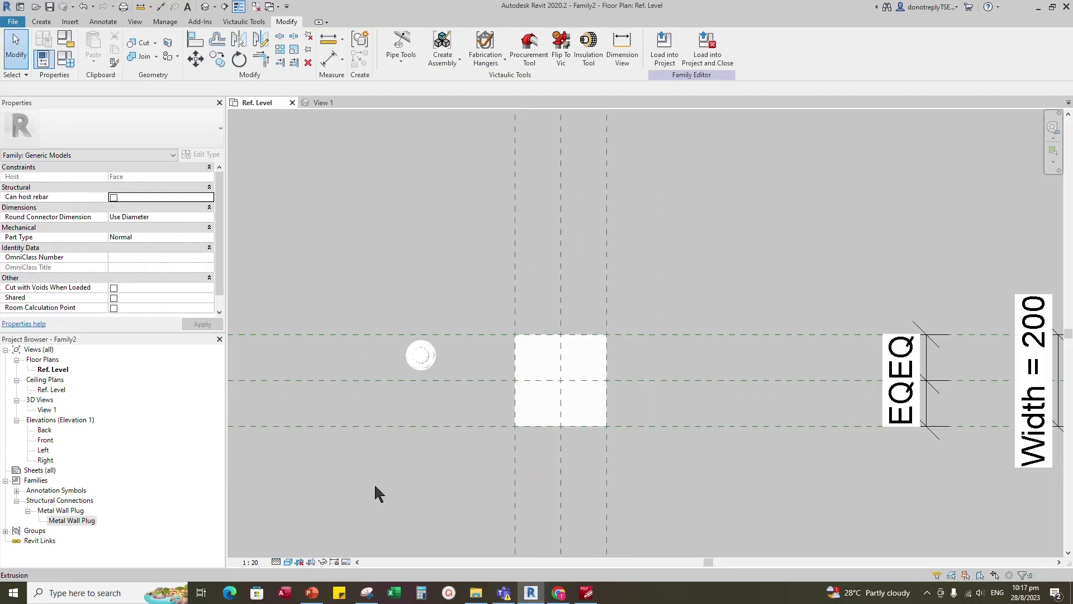
Step: Switch the plan to Wireframe and set up Pick Lines reference planes with Offset 40
left_click(288, 561)
left_click(323, 492)
scroll(494, 342, "up", 2)
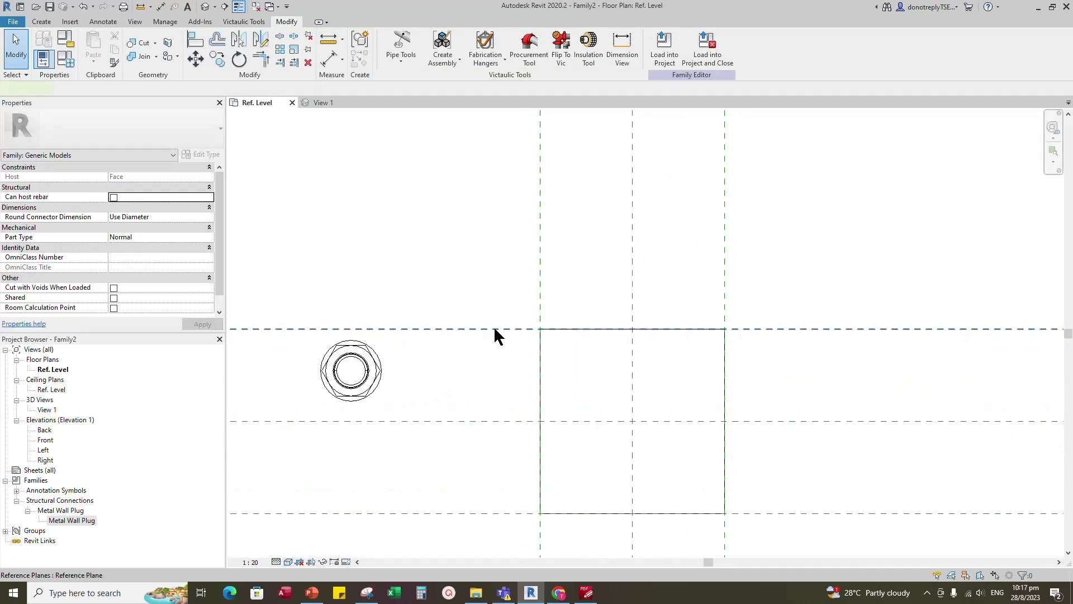
left_click(492, 330)
scroll(502, 345, "down", 1)
left_click(360, 57)
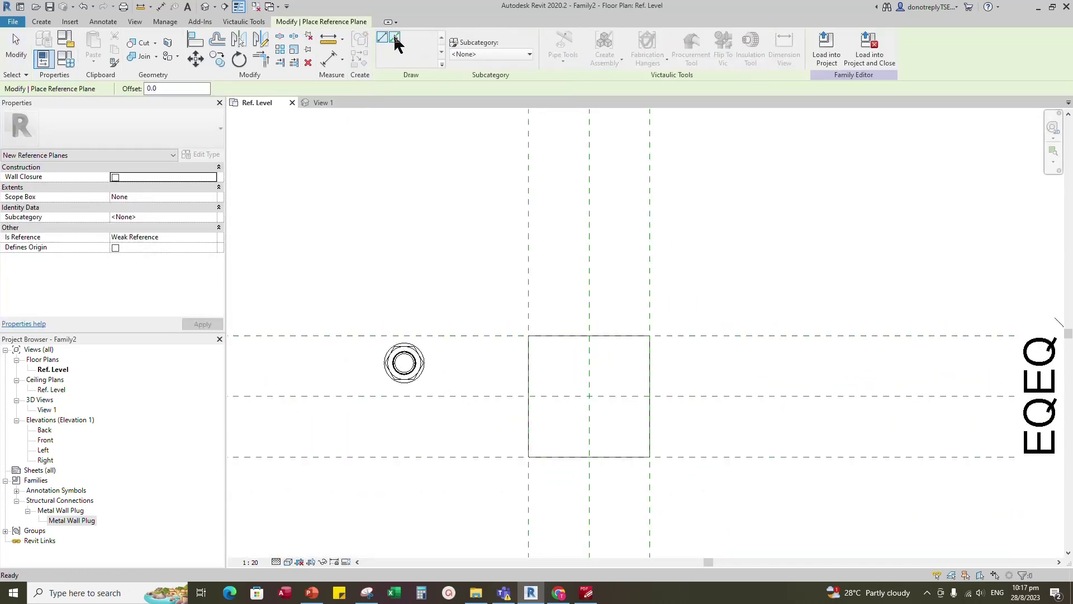
left_click(144, 89)
key("Return")
scroll(531, 327, "up", 2)
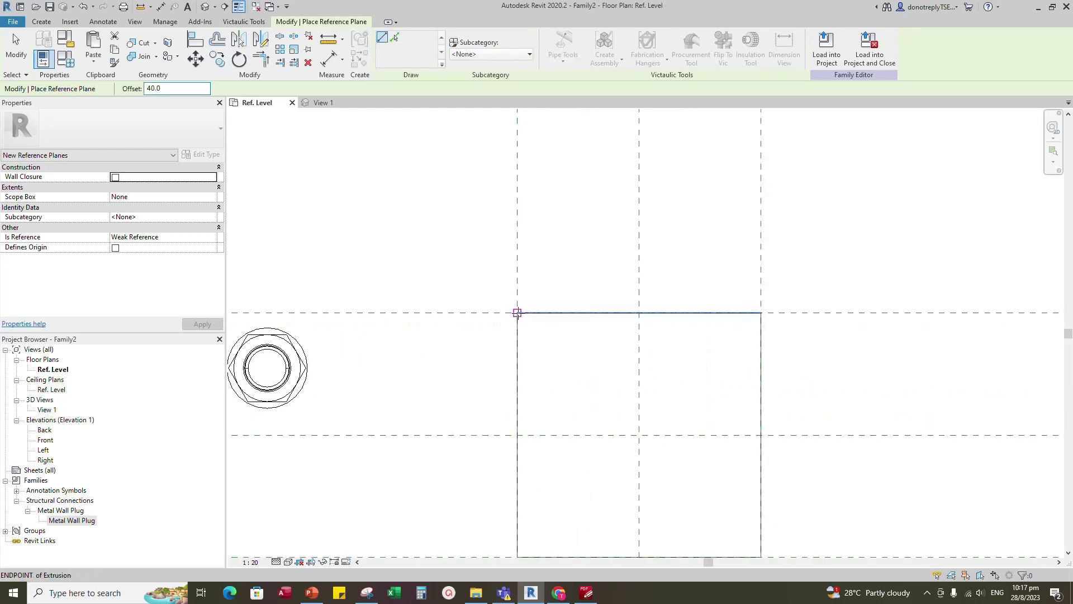
Step: Pick the top, right and left plate edges to add planes 40 inside
left_click(517, 313)
left_click(761, 313)
scroll(673, 386, "down", 2)
scroll(684, 424, "up", 1)
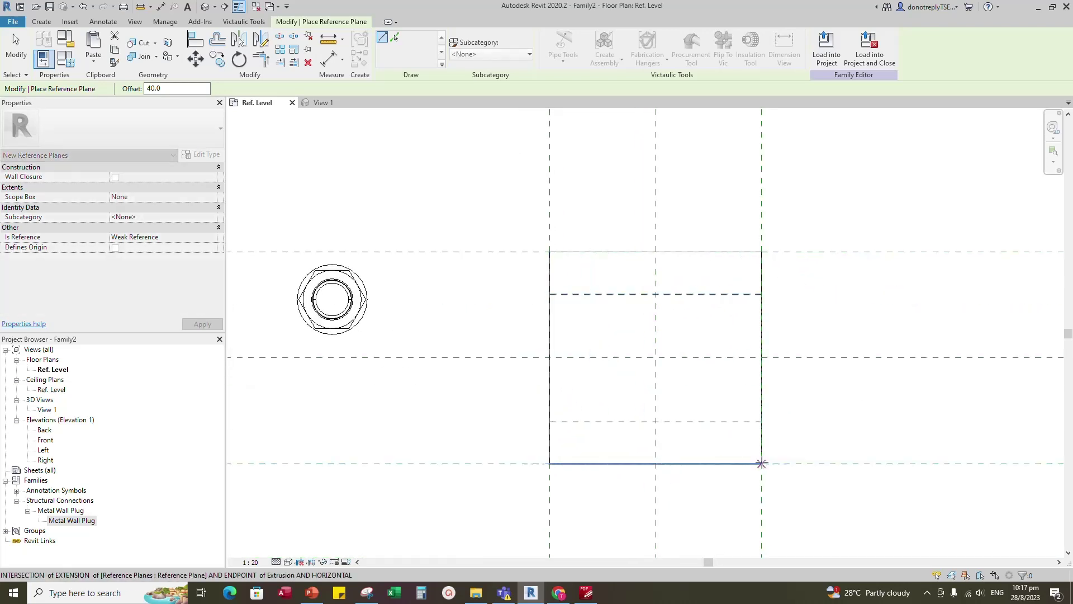
left_click(761, 462)
left_click(761, 251)
left_click(551, 463)
Step: Add the last inner plane and dimension each plate edge to its 40-offset plane
left_click(550, 252)
scroll(551, 252, "down", 1)
key("Escape")
key("Escape")
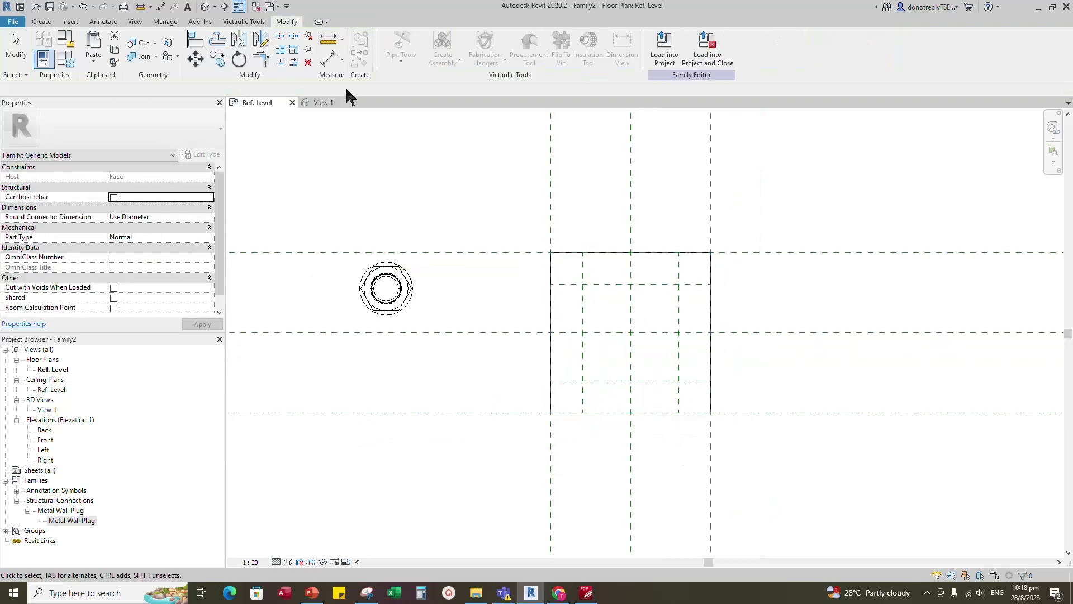
left_click(336, 65)
scroll(663, 320, "down", 1)
scroll(644, 298, "down", 1)
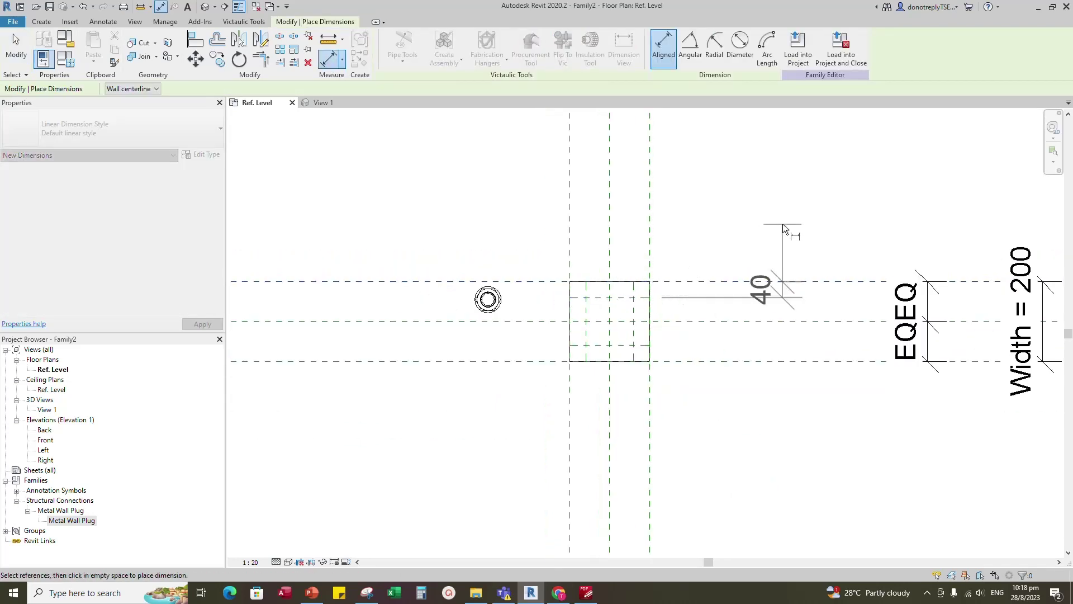
scroll(782, 229, "up", 1)
left_click(674, 369)
left_click(842, 339)
scroll(678, 370, "down", 1)
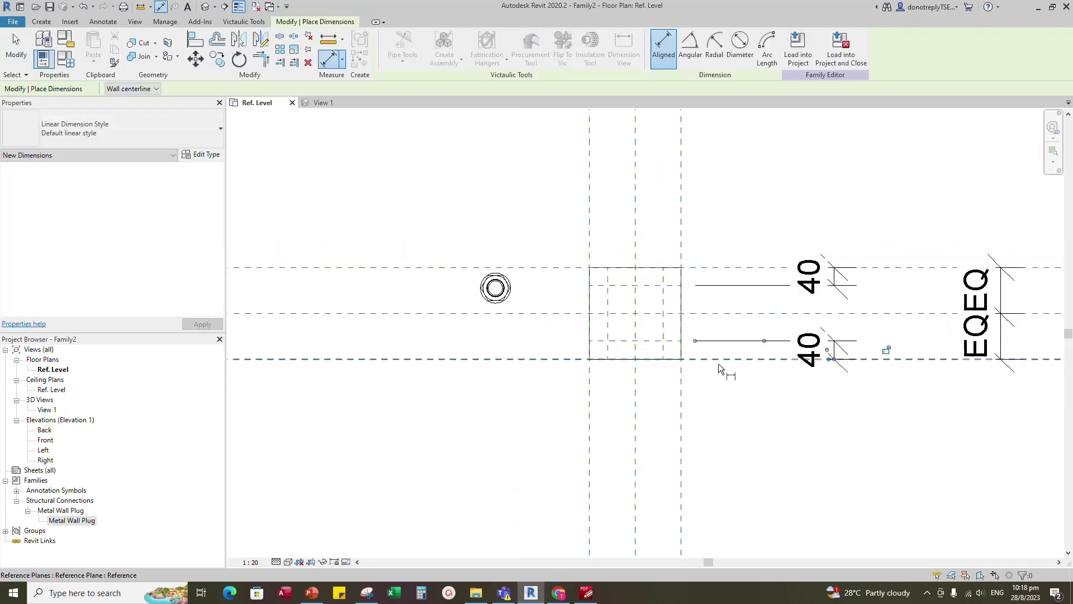
left_click(590, 324)
scroll(621, 378, "down", 1)
left_click(644, 437)
scroll(653, 308, "up", 1)
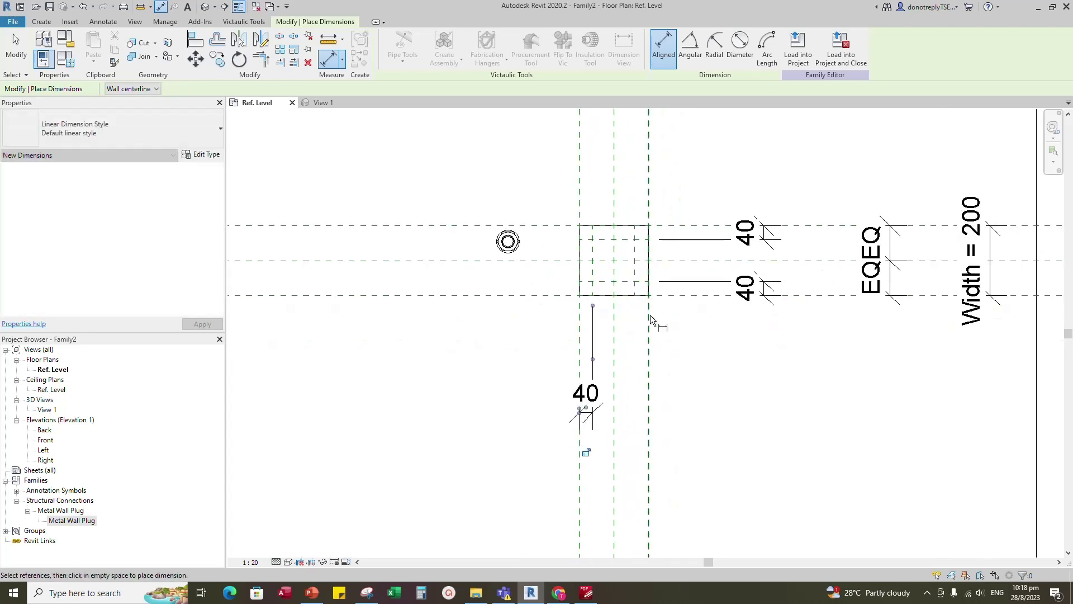
left_click(648, 309)
left_click(635, 285)
left_click(639, 446)
key("Escape")
key("Escape")
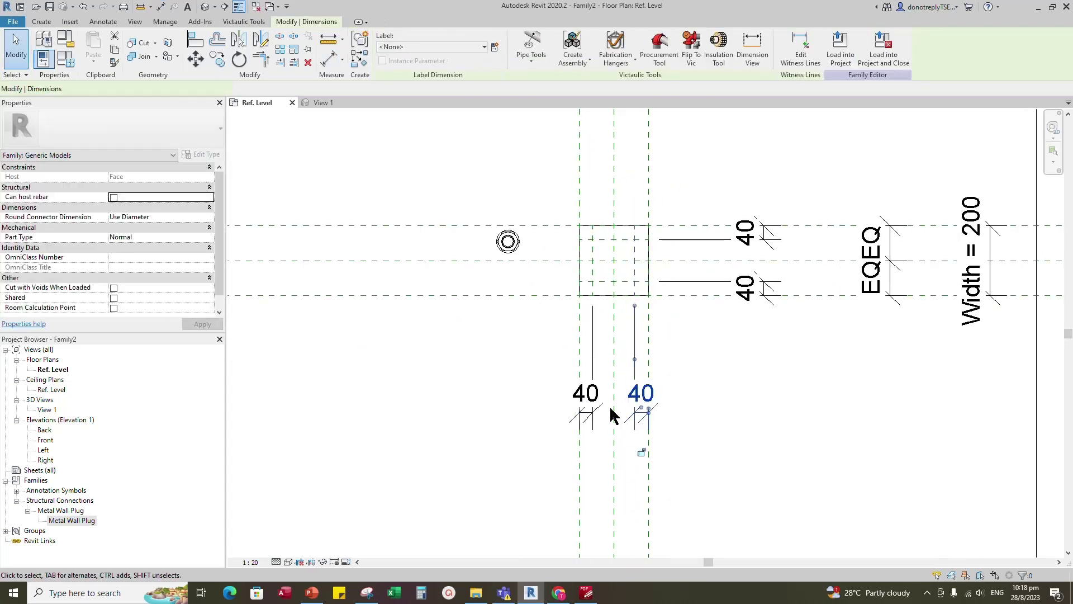
Step: Label the four 40 dimensions Bolt Offset and set the view scale to 1:10
left_click(607, 412, "ctrl")
left_click(765, 285, "ctrl")
left_click(767, 239, "ctrl")
left_click(494, 47)
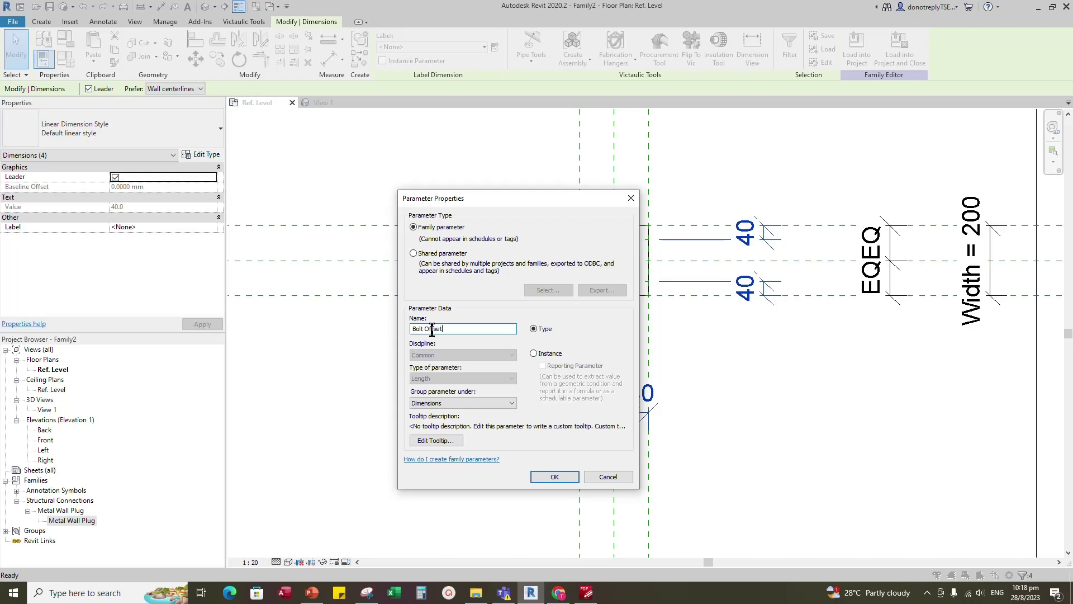
left_click(534, 353)
left_click(554, 476)
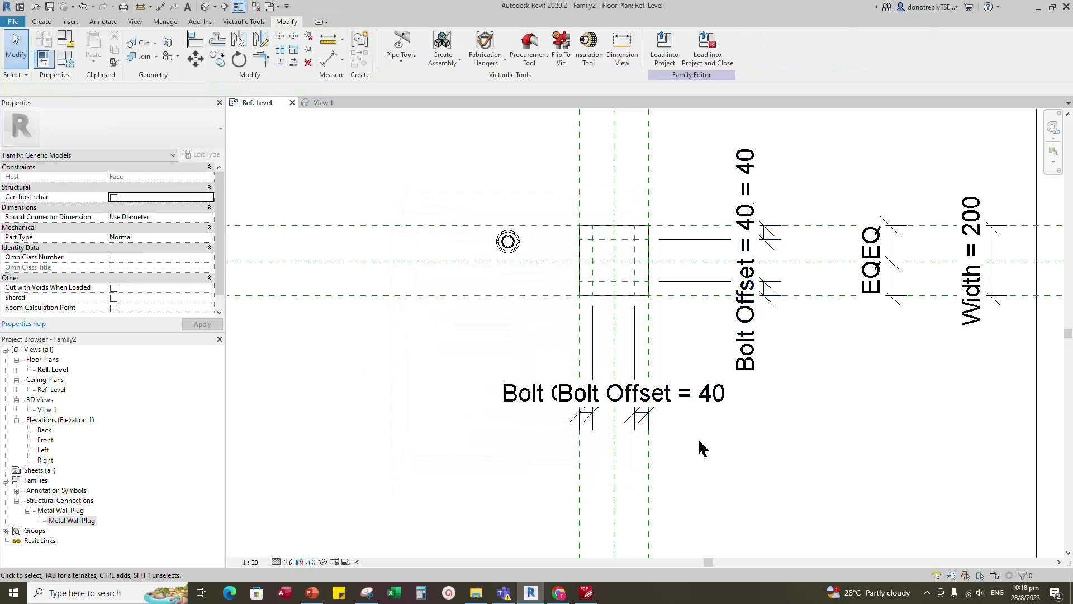
scroll(703, 447, "up", 2)
scroll(561, 410, "down", 1)
left_click(249, 561)
left_click(261, 445)
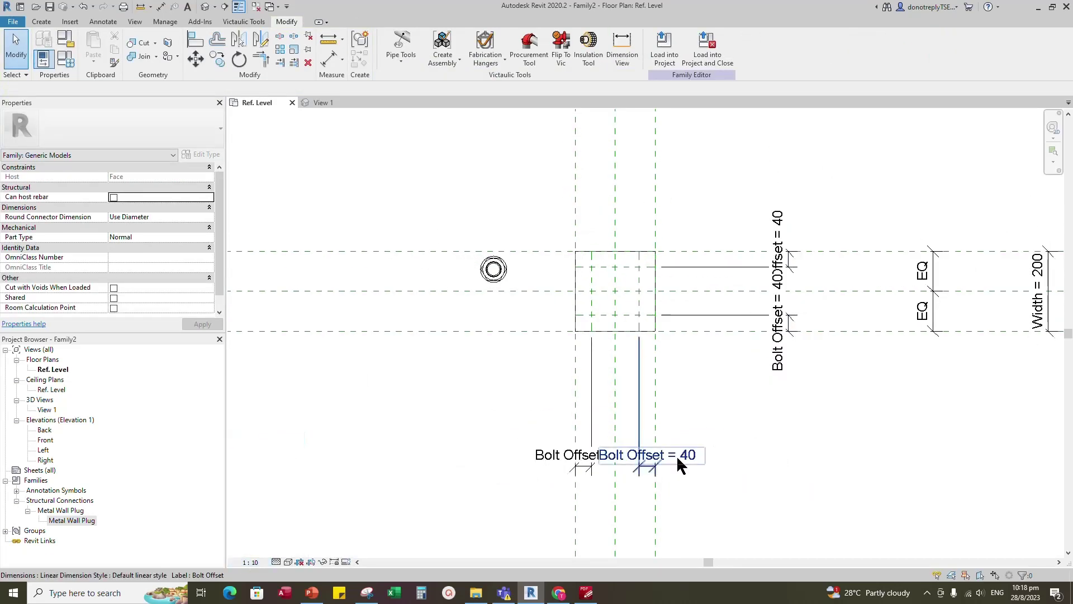
scroll(638, 403, "up", 1)
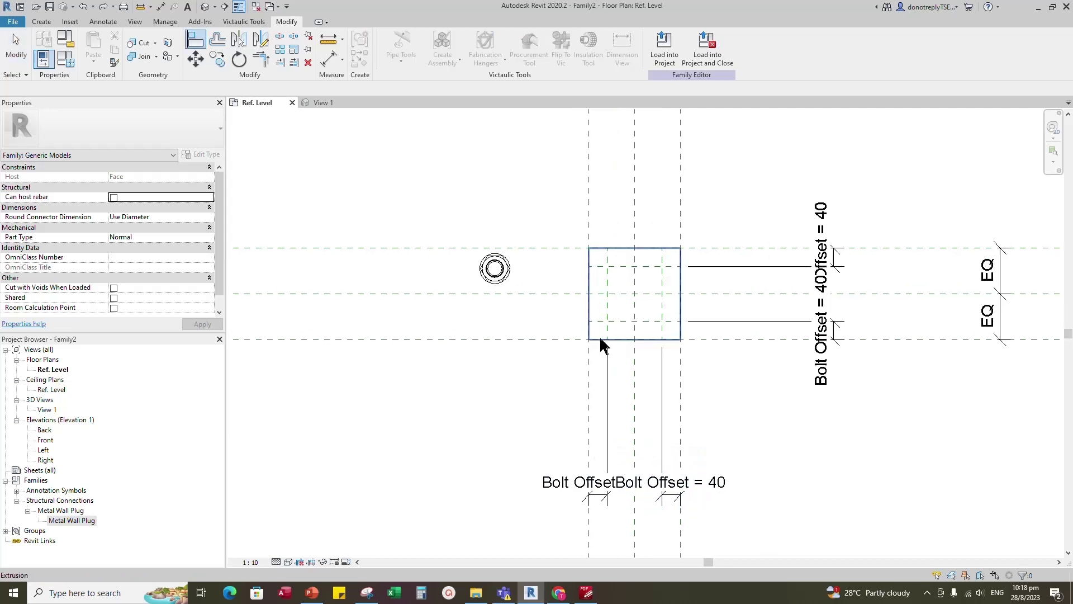
Step: Link the wall plug's Nominal Diameter to a new Bolt Diameter family parameter
left_click(496, 268)
scroll(170, 282, "down", 3)
scroll(170, 287, "down", 3)
scroll(169, 288, "up", 3)
scroll(169, 288, "up", 2)
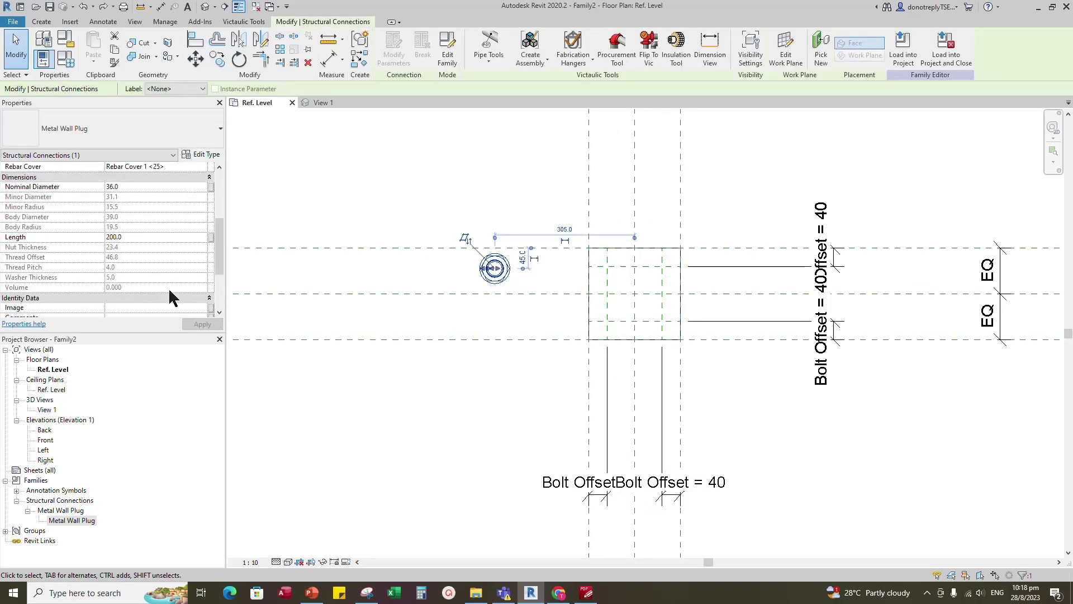
left_click(212, 187)
left_click(454, 366)
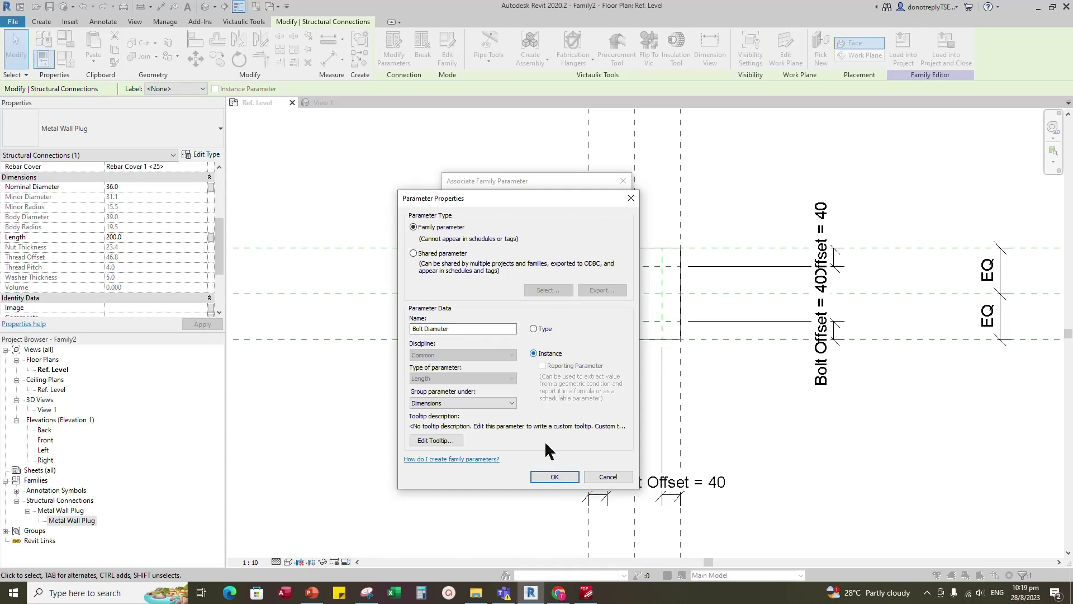
left_click(553, 472)
left_click(556, 394)
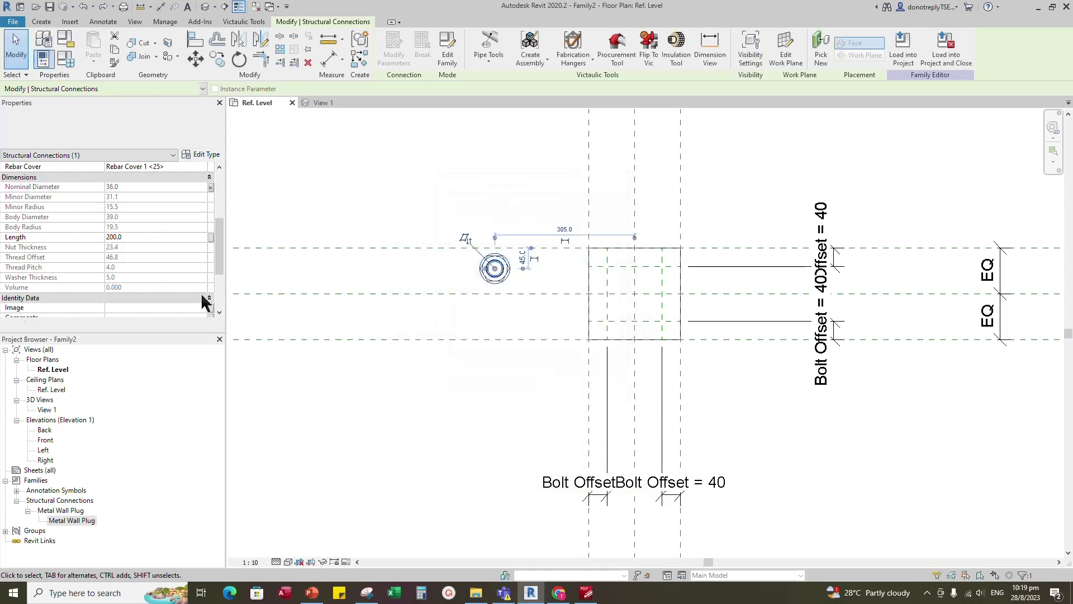
Step: Link the wall plug's Length to a new Bolt Length family parameter
left_click(210, 236)
left_click(454, 364)
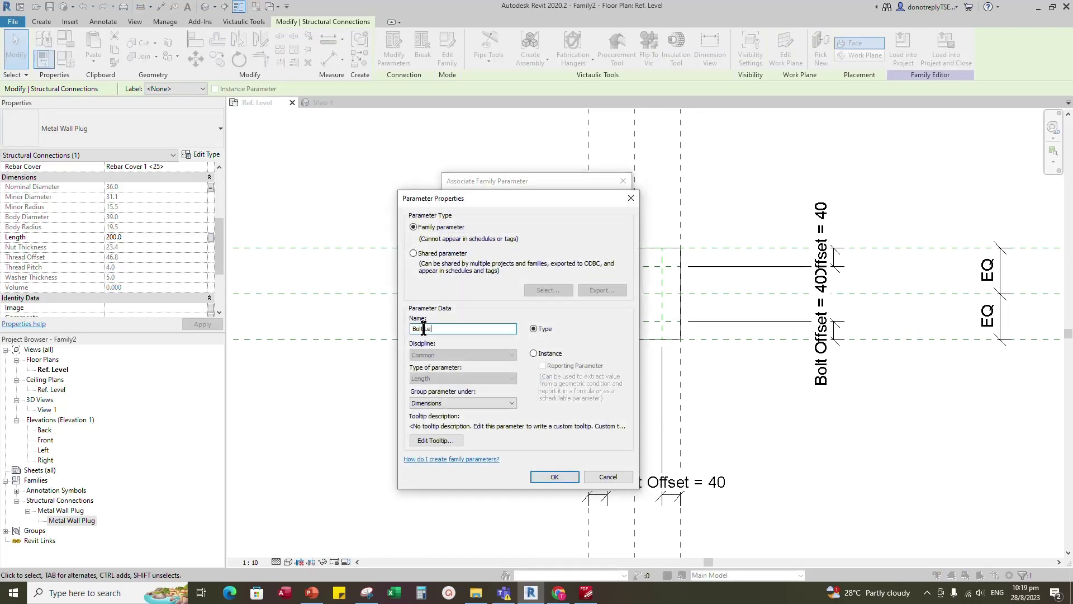
left_click(536, 355)
left_click(554, 477)
left_click(563, 391)
left_click(515, 415)
scroll(181, 276, "down", 1)
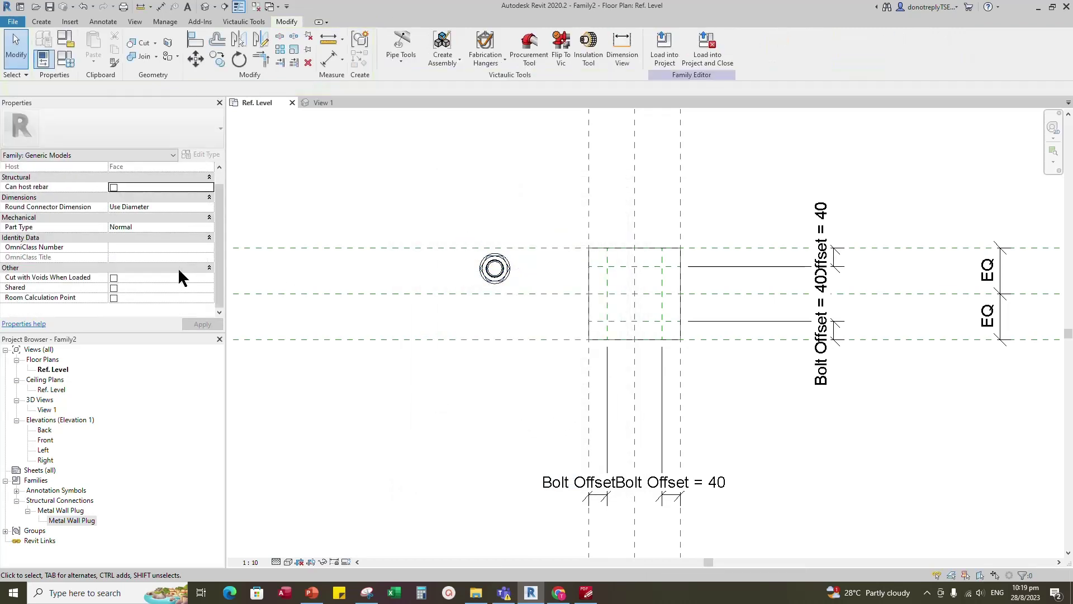
Step: Set Bolt Diameter to 16 in Family Types
left_click(67, 65)
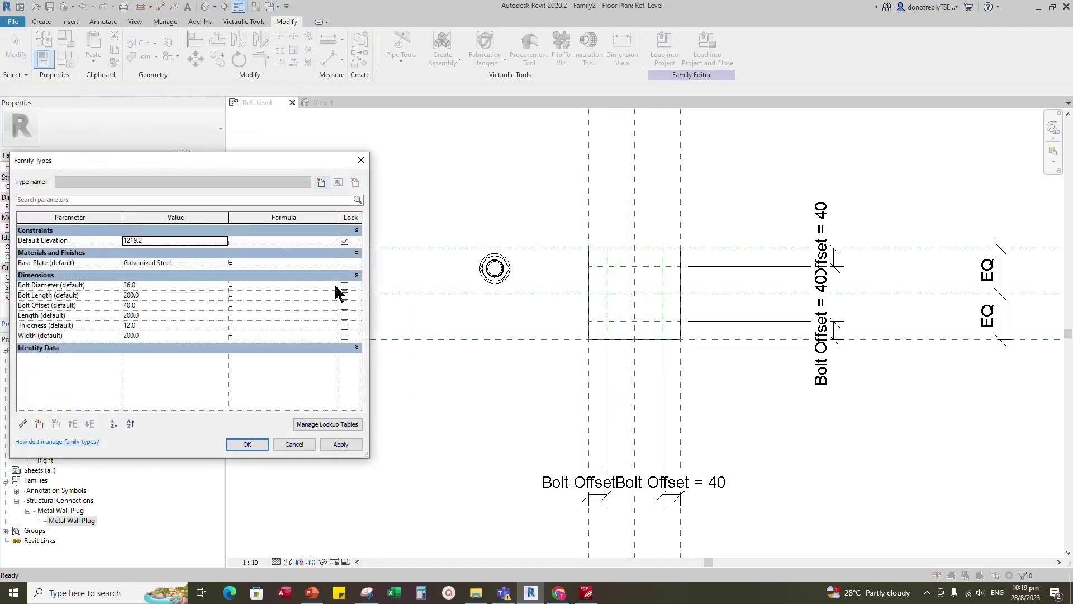
left_click(137, 286)
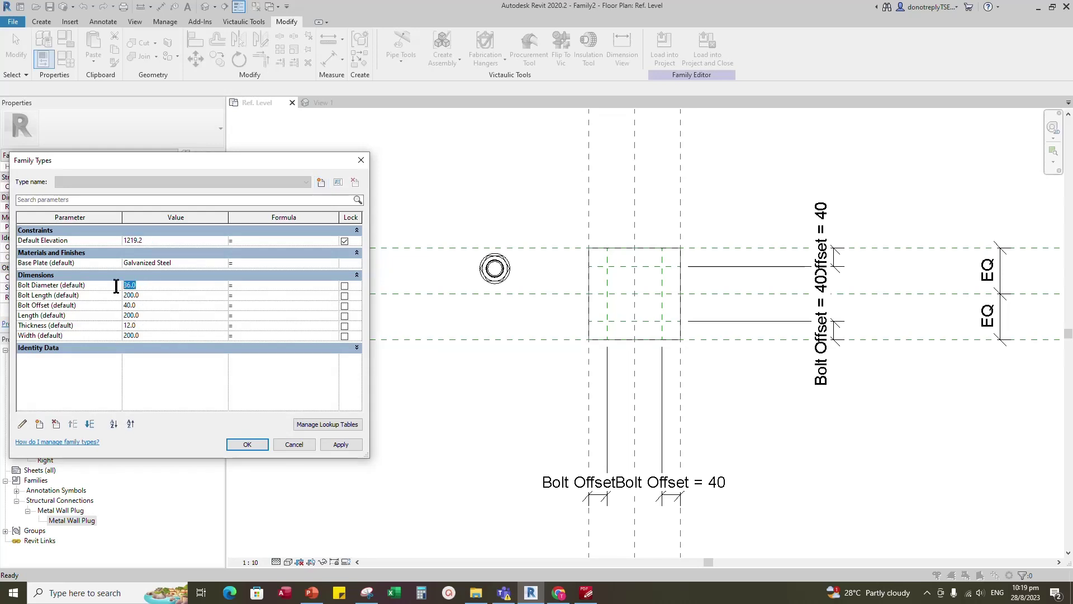
type("16")
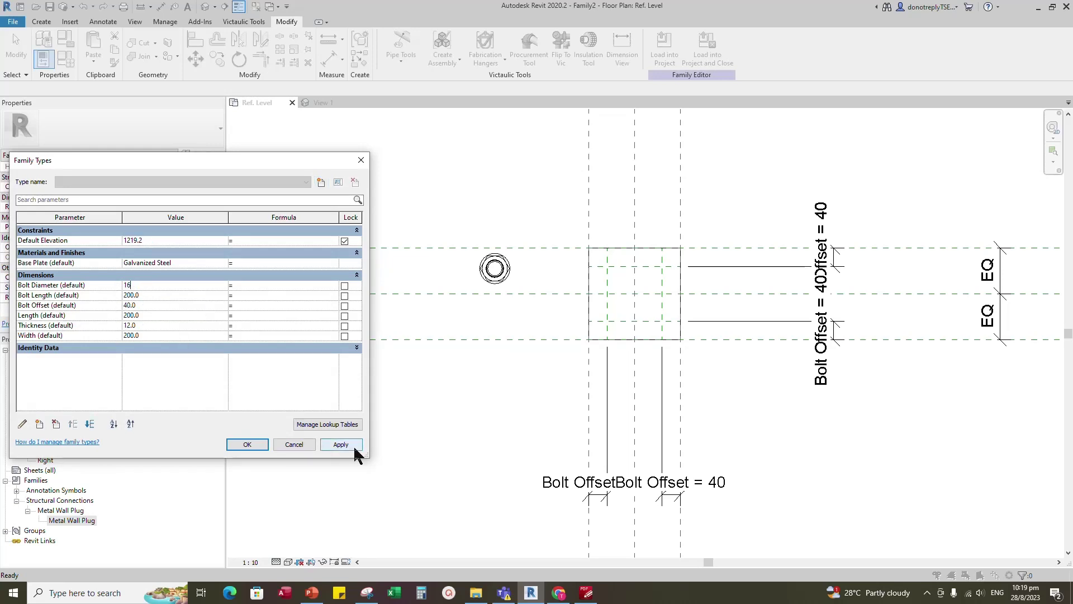
left_click(341, 445)
left_click(255, 445)
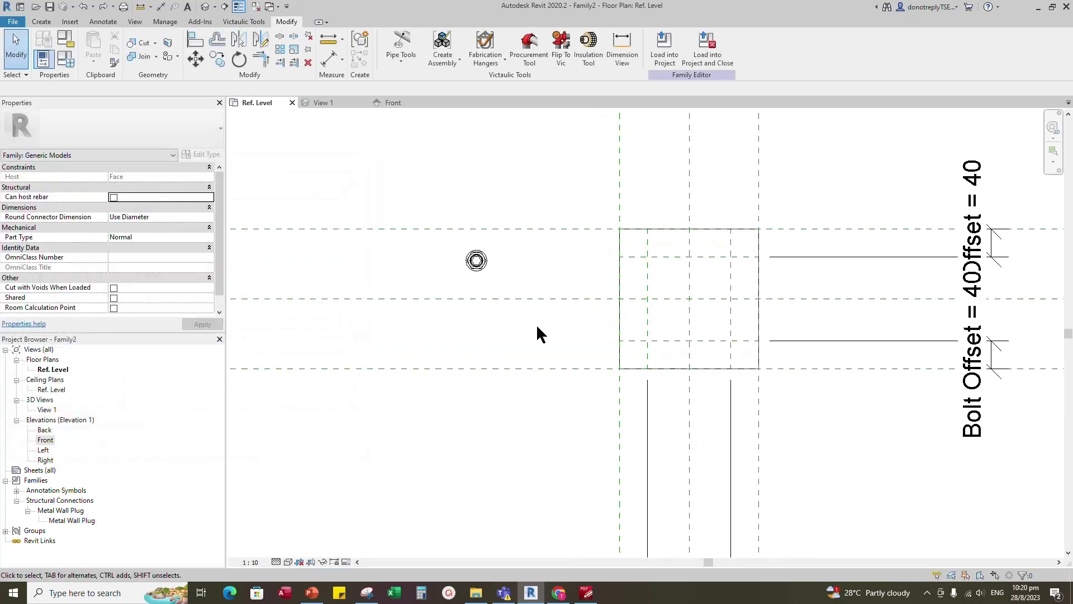
Step: In 3D, place the wall plug on the plate's top face with Pick New
left_click(325, 103)
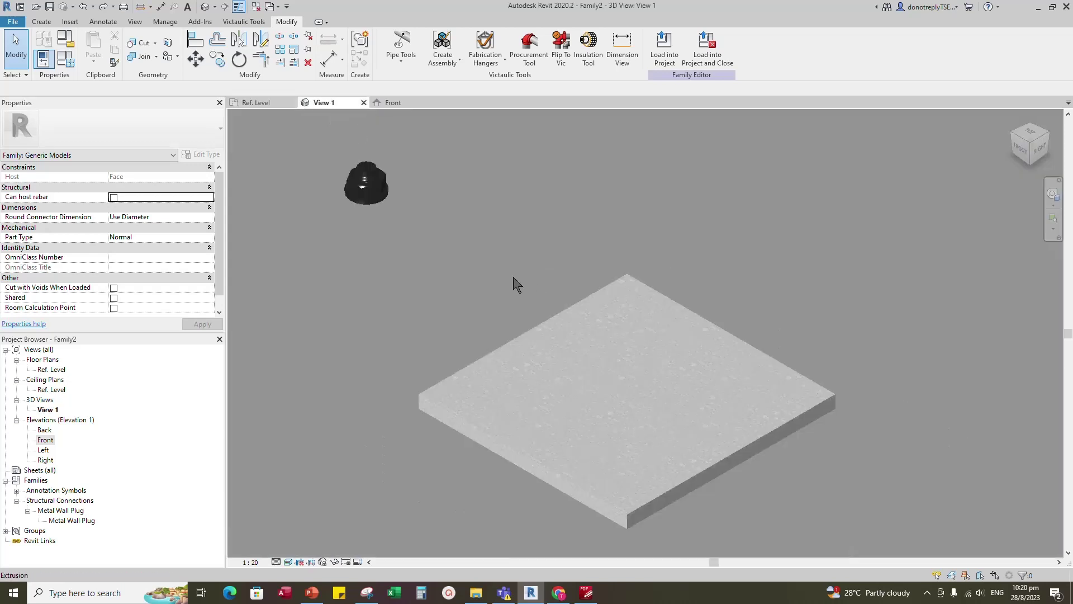
left_click(391, 220)
left_click(821, 51)
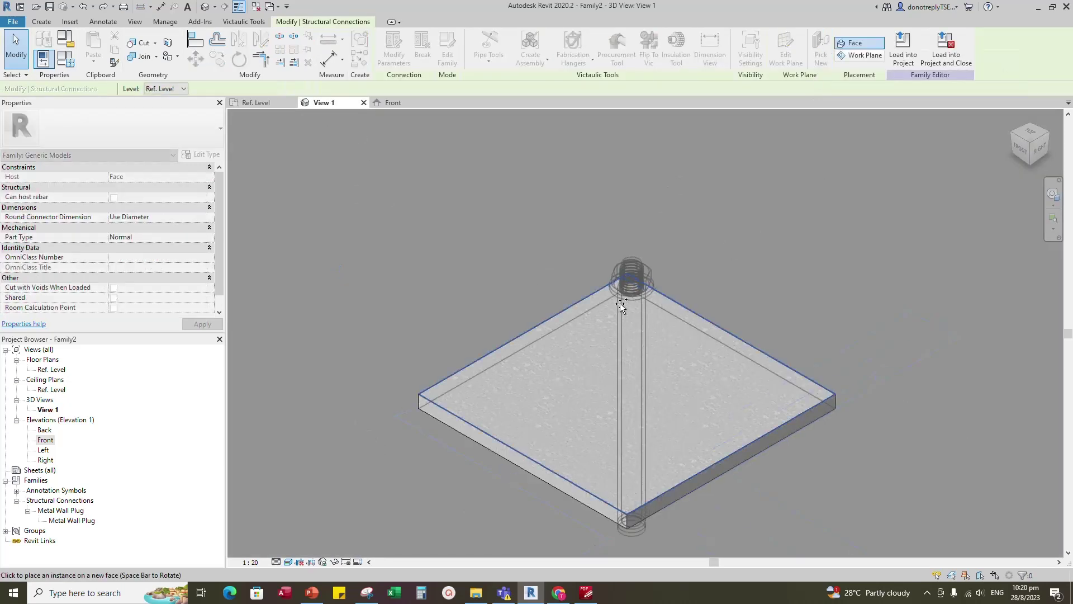
left_click(625, 311)
key("Escape")
key("Escape")
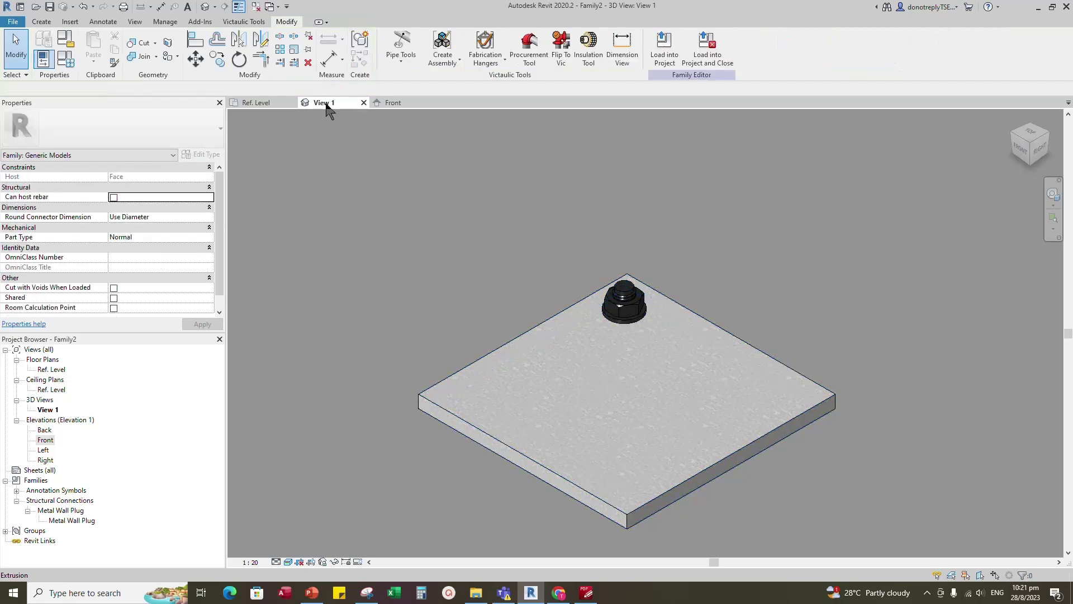
Step: In plan, mirror a copy of the top-left bolt across the centre reference plane
left_click(255, 102)
left_click(198, 43)
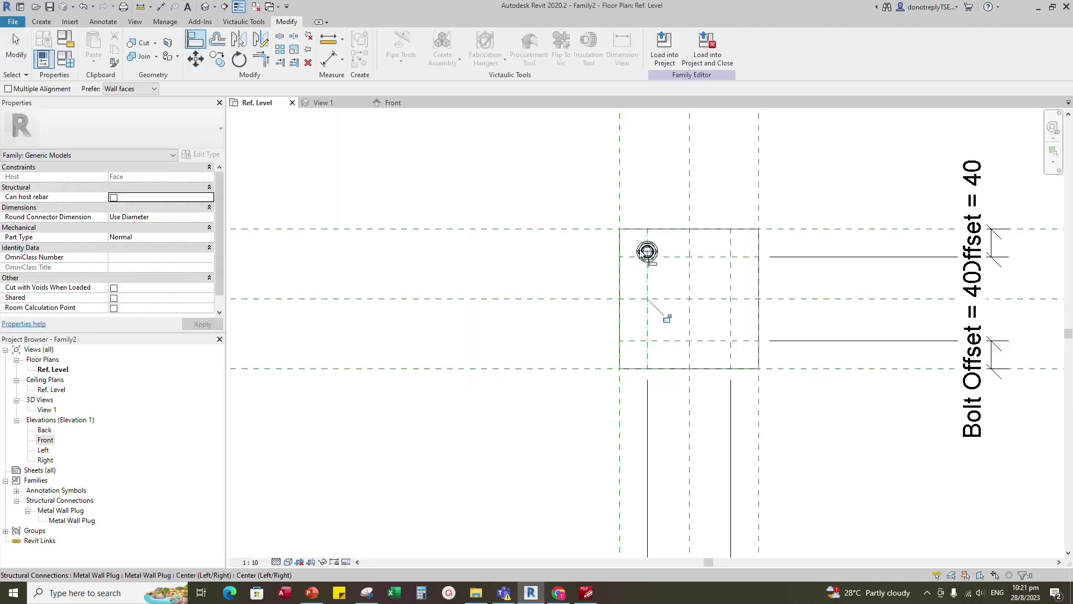
key("Escape")
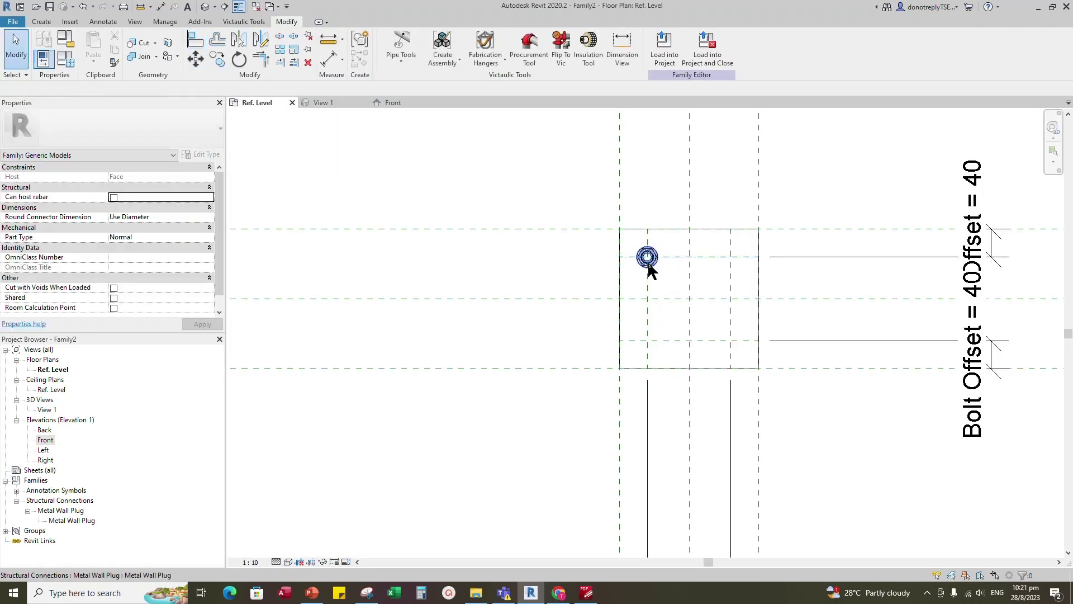
left_click(646, 258)
left_click(241, 42)
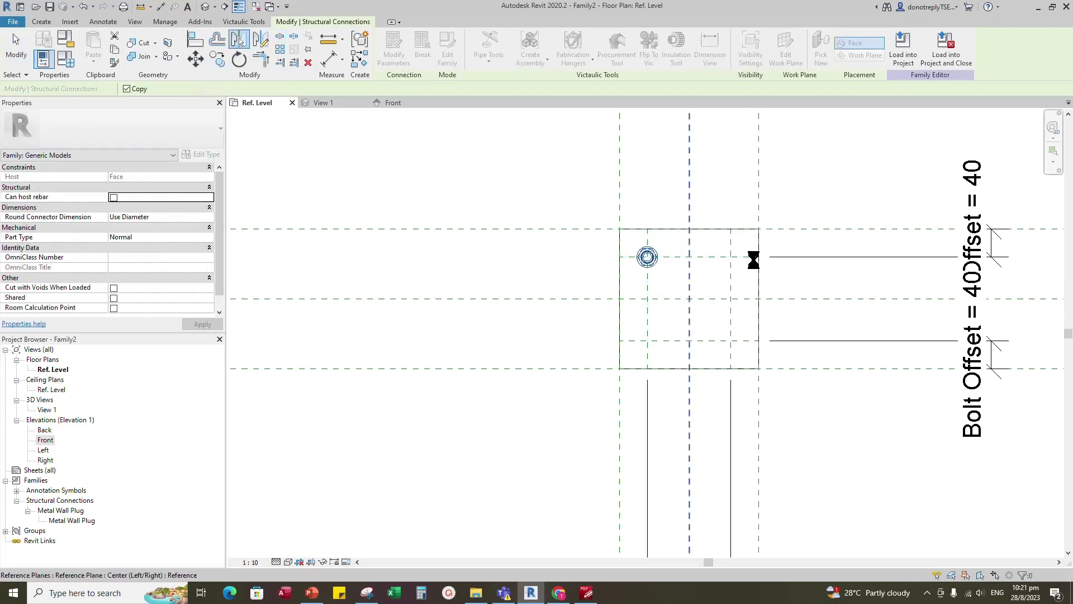
left_click(689, 268)
scroll(749, 275, "up", 2)
scroll(751, 273, "down", 1)
key("Escape")
Step: Align the new right-hand bolt to its reference planes with AL
left_click(724, 258)
scroll(189, 262, "down", 3)
scroll(187, 266, "down", 3)
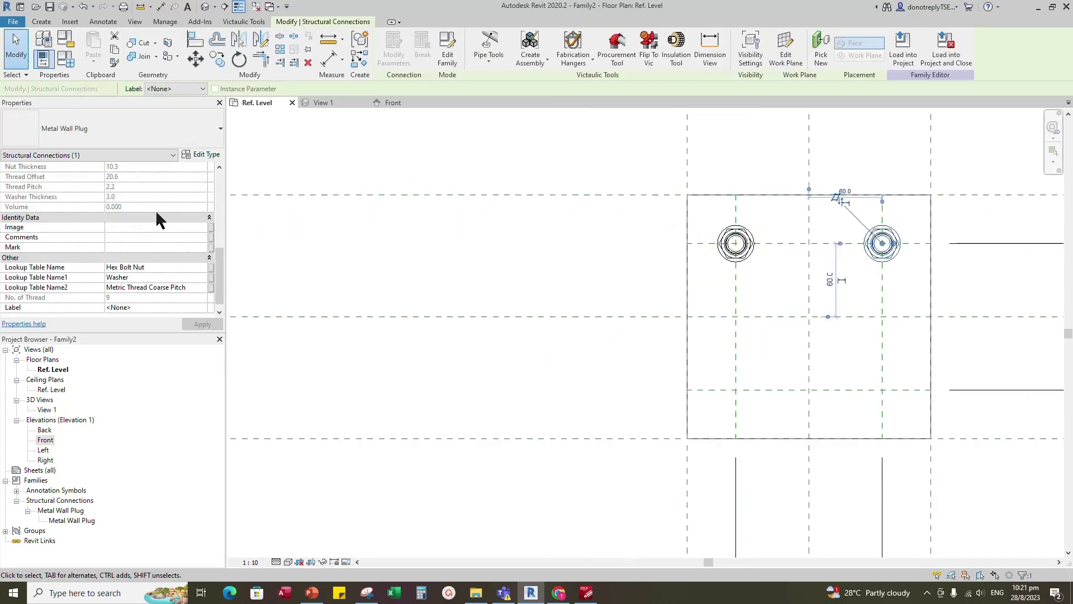
scroll(578, 181, "down", 2)
key("Escape")
scroll(740, 225, "up", 1)
key("a")
key("l")
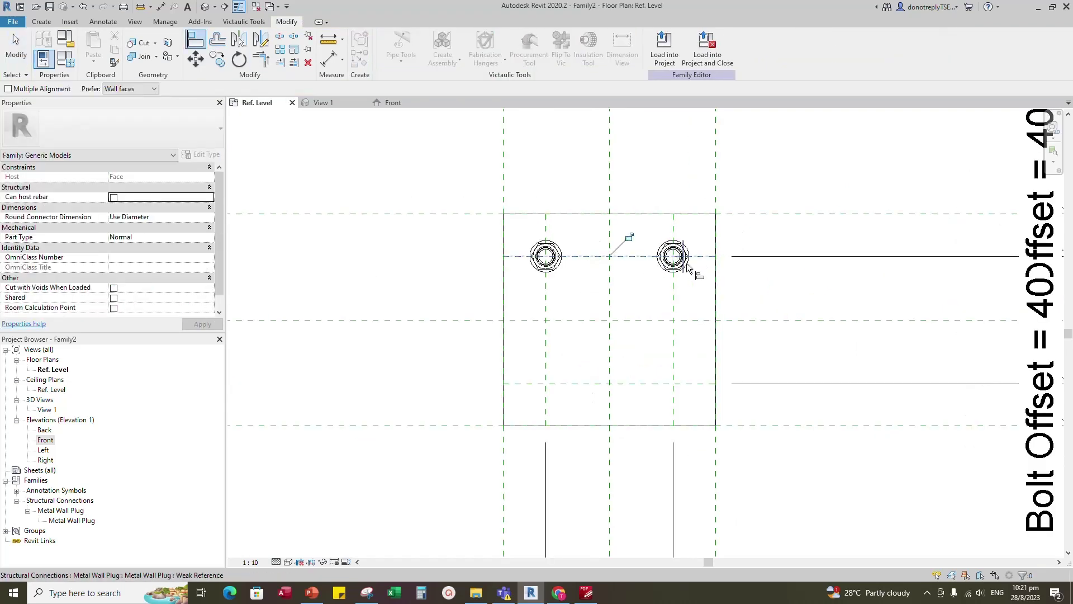
key("Escape")
Step: Mirror both top bolts down to the bottom half of the plate
left_click(674, 257)
left_click(547, 257, "ctrl")
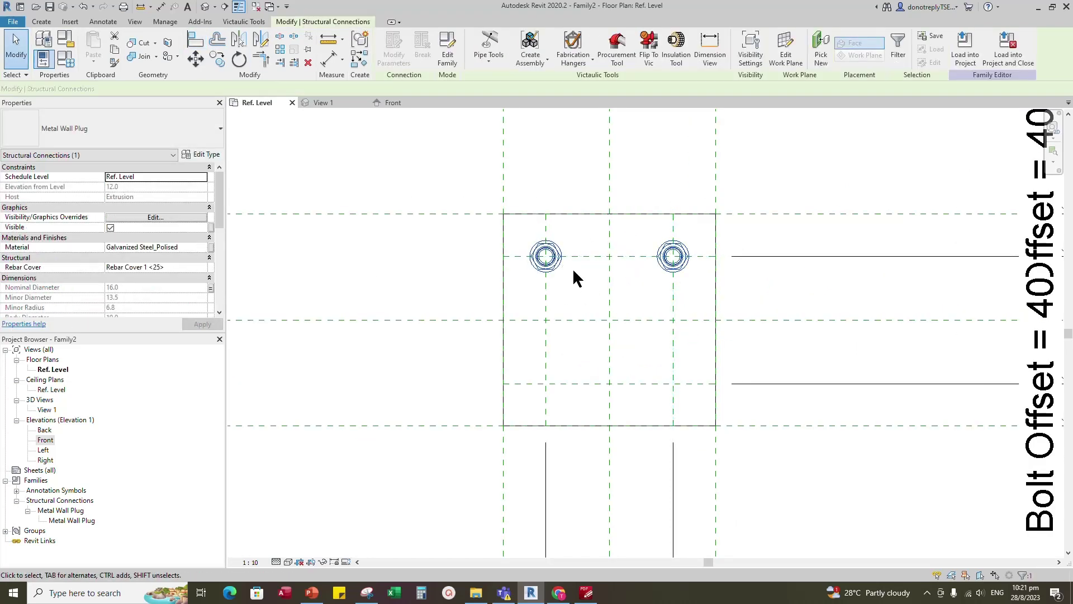
left_click(597, 336)
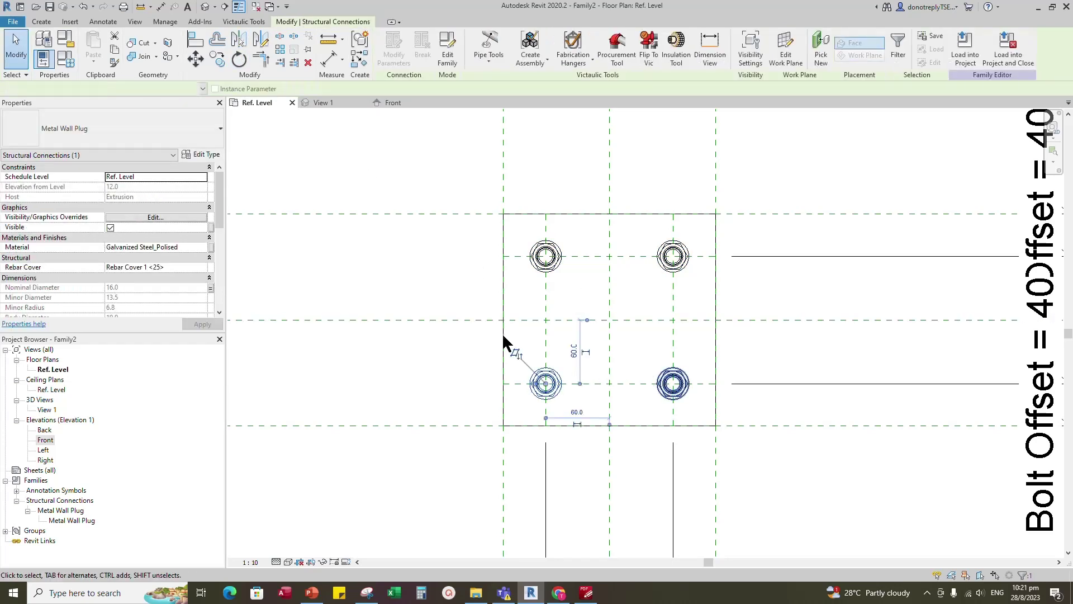
scroll(176, 289, "down", 3)
key("Escape")
Step: Align and lock the bottom-left and bottom-right bolts to their reference planes
key("a")
key("l")
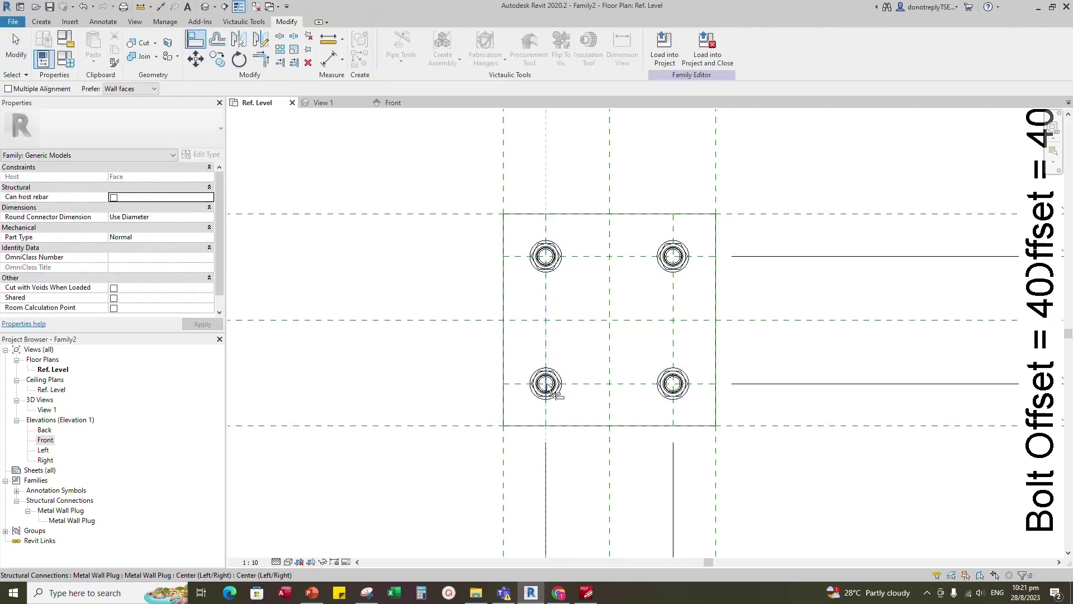
left_click(593, 385)
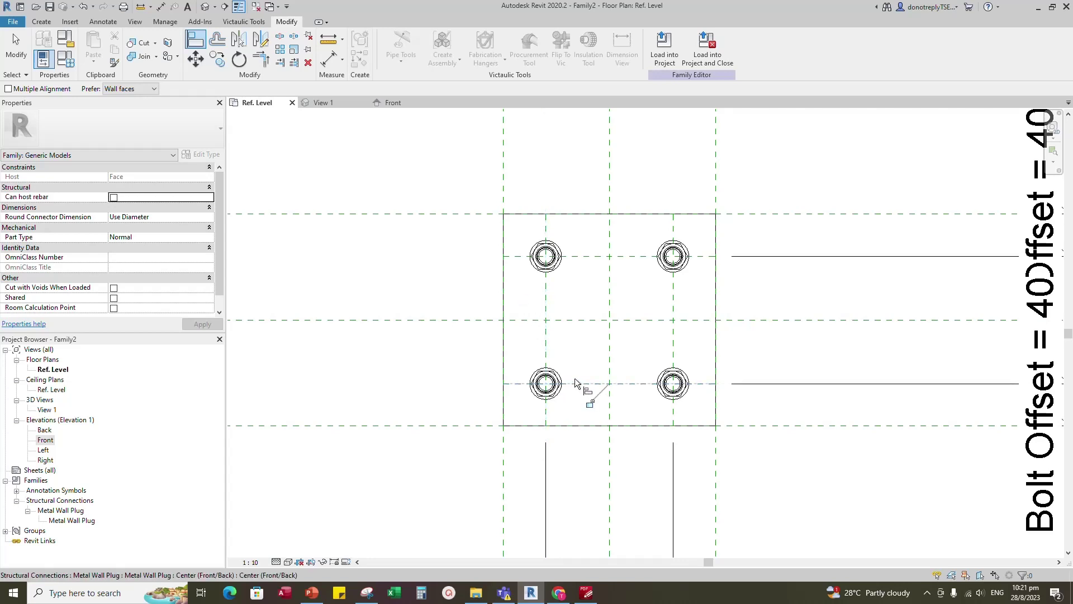
left_click(673, 391)
scroll(634, 373, "down", 2)
key("Escape")
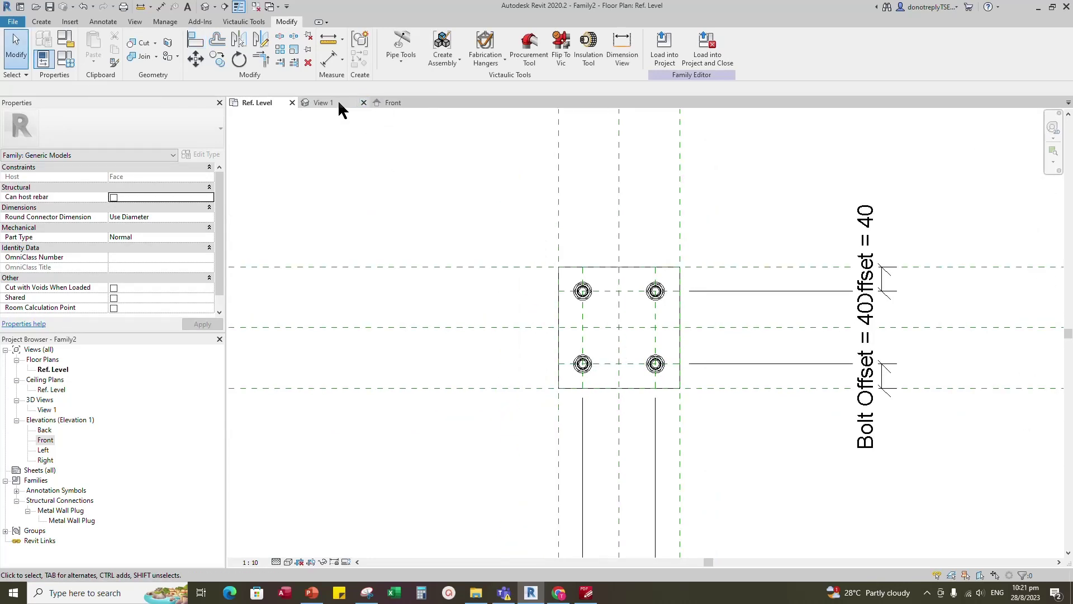
middle_click_drag(576, 350, 644, 344)
Step: Move Thickness below Width, then set Length 300, Width 250, Bolt Offset 35
left_click(69, 61)
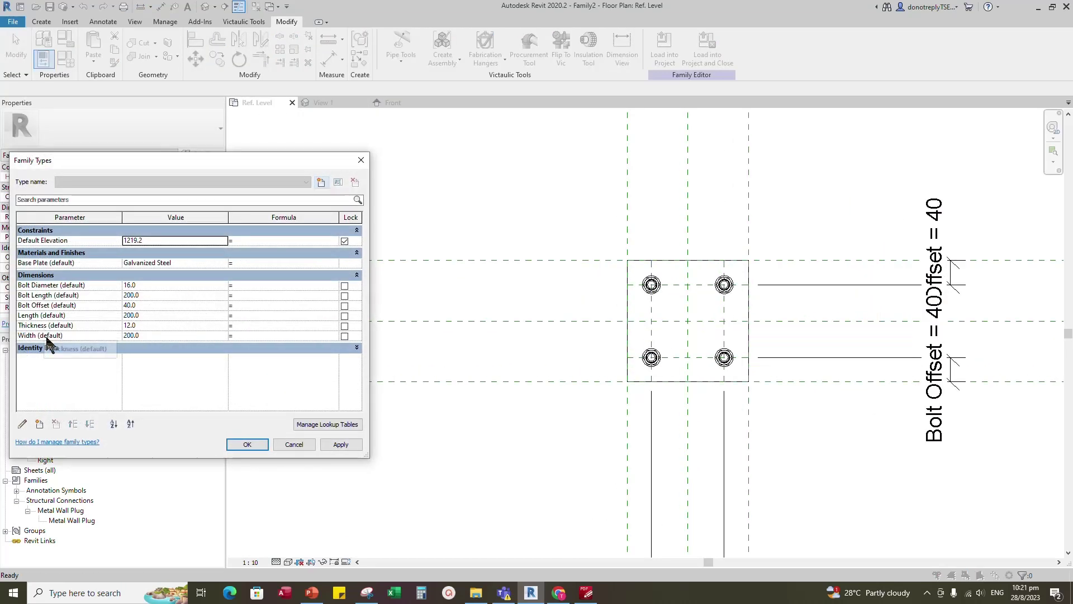
left_click_drag(47, 348, 143, 350)
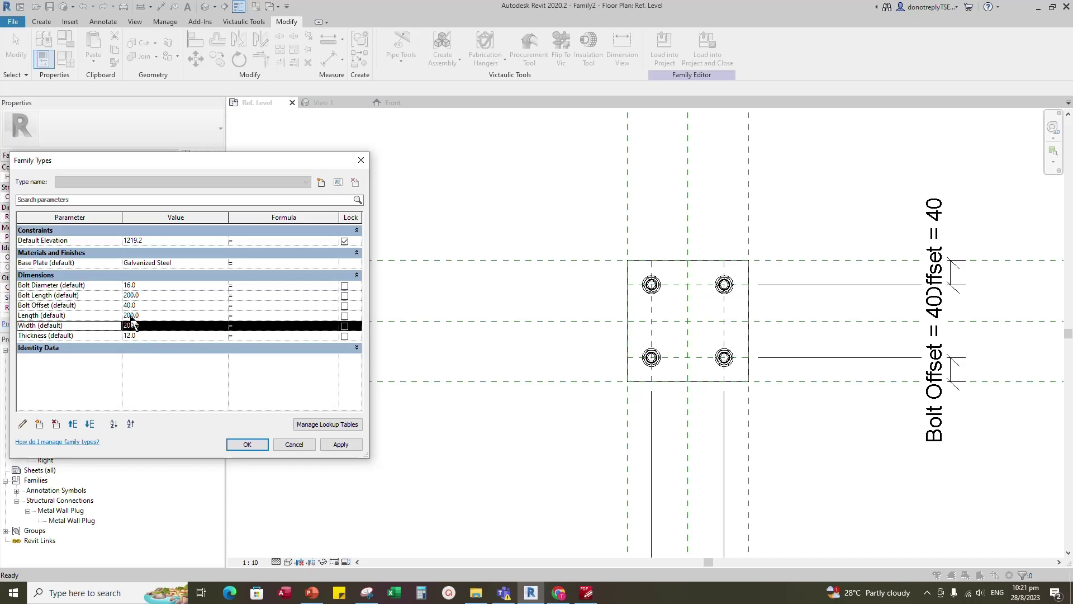
left_click(130, 315)
type("300")
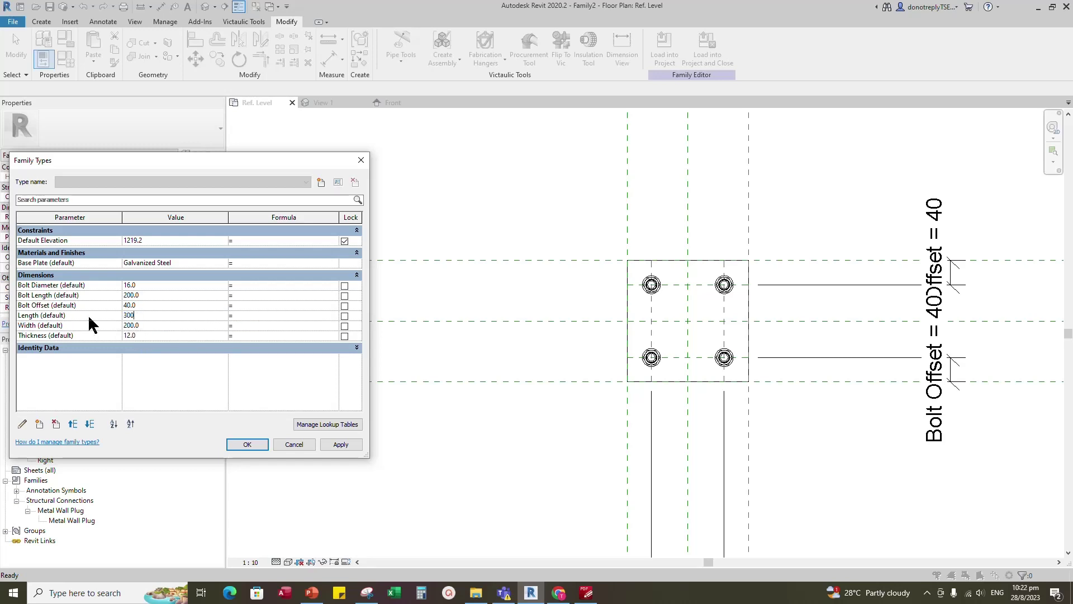
left_click(343, 446)
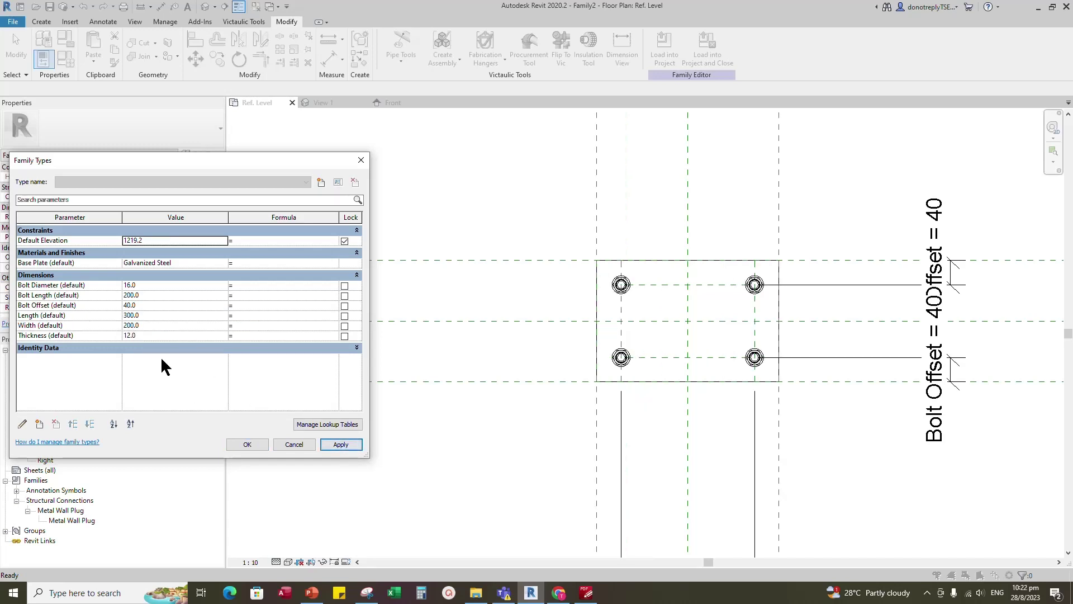
left_click(130, 325)
type("250")
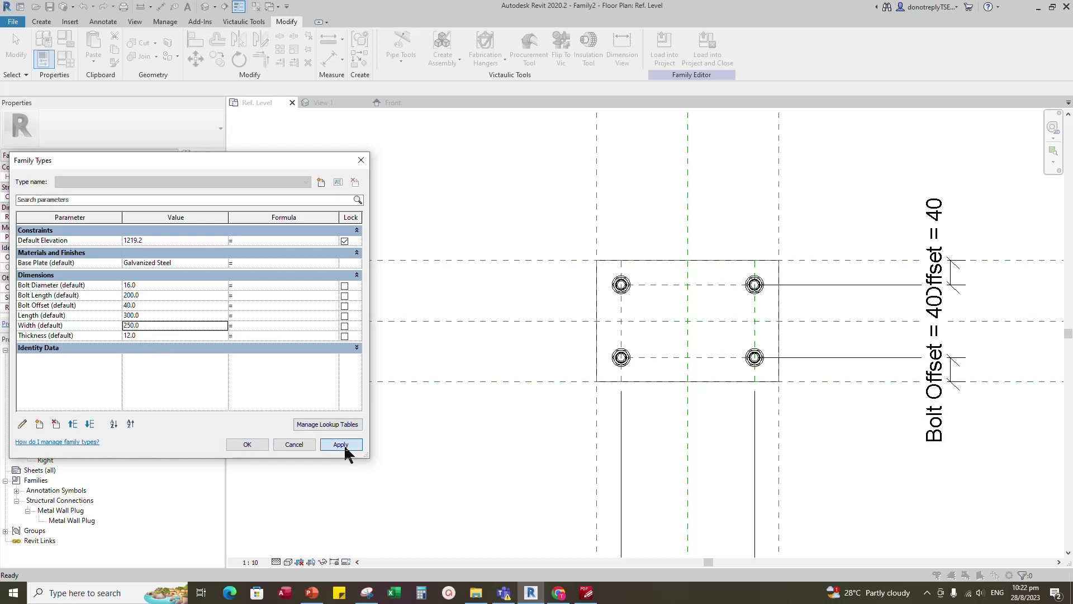
left_click(342, 446)
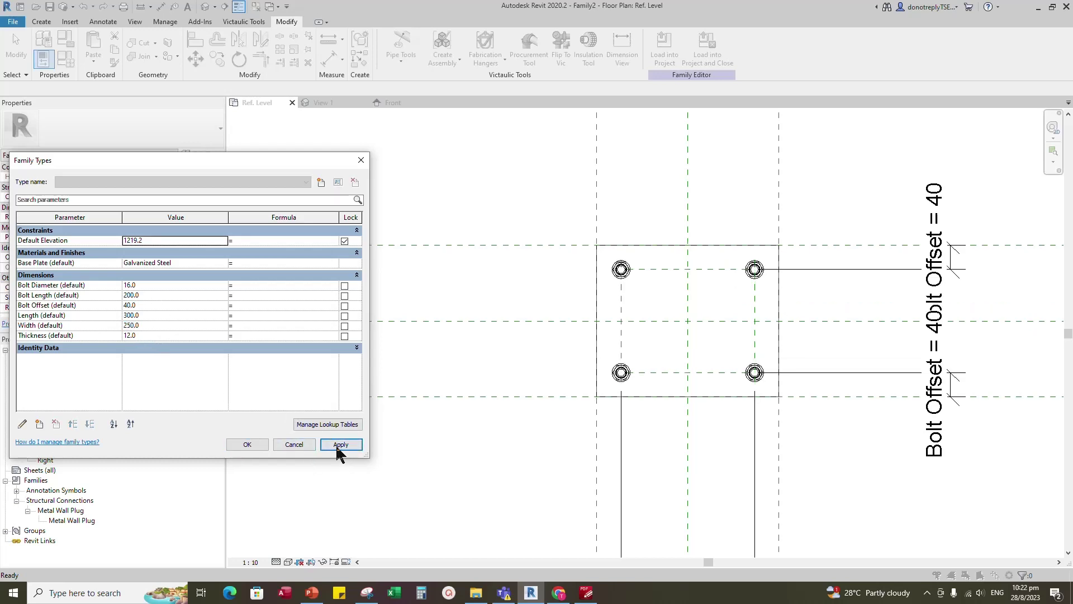
left_click(130, 306)
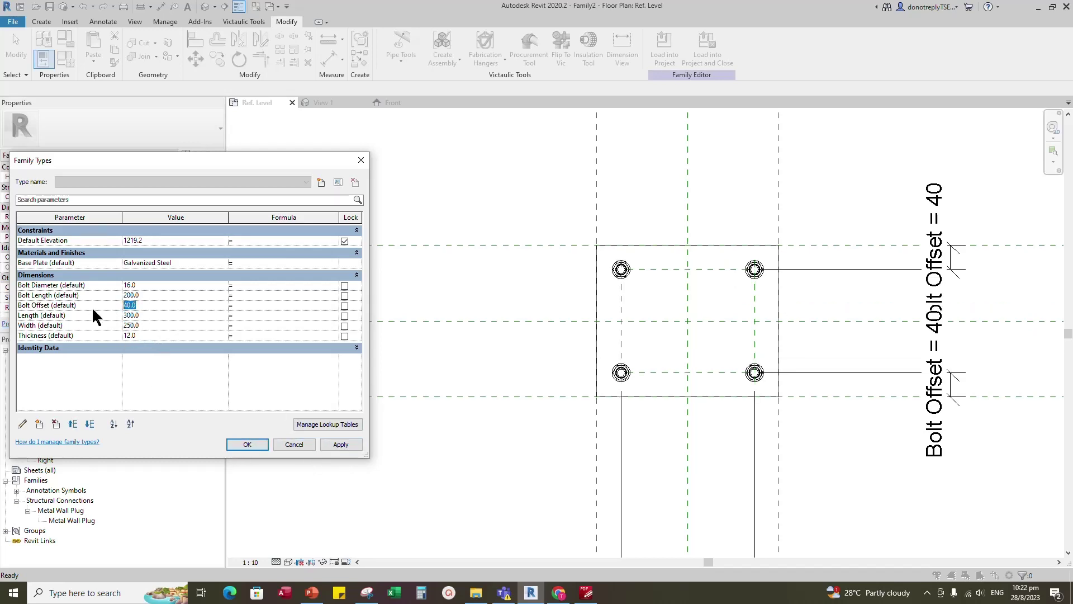
left_click(340, 445)
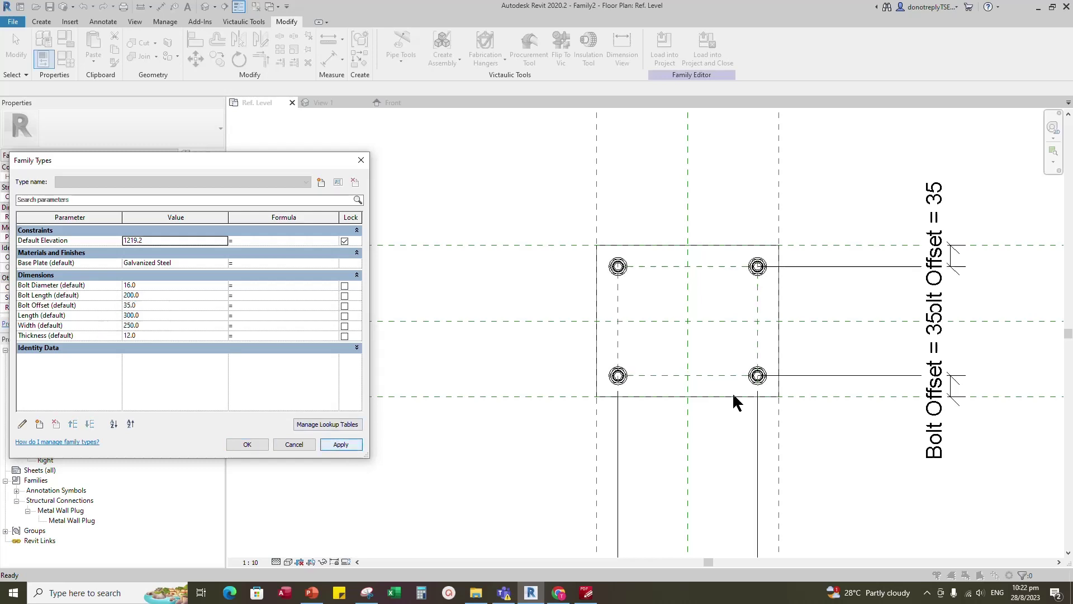
left_click(248, 447)
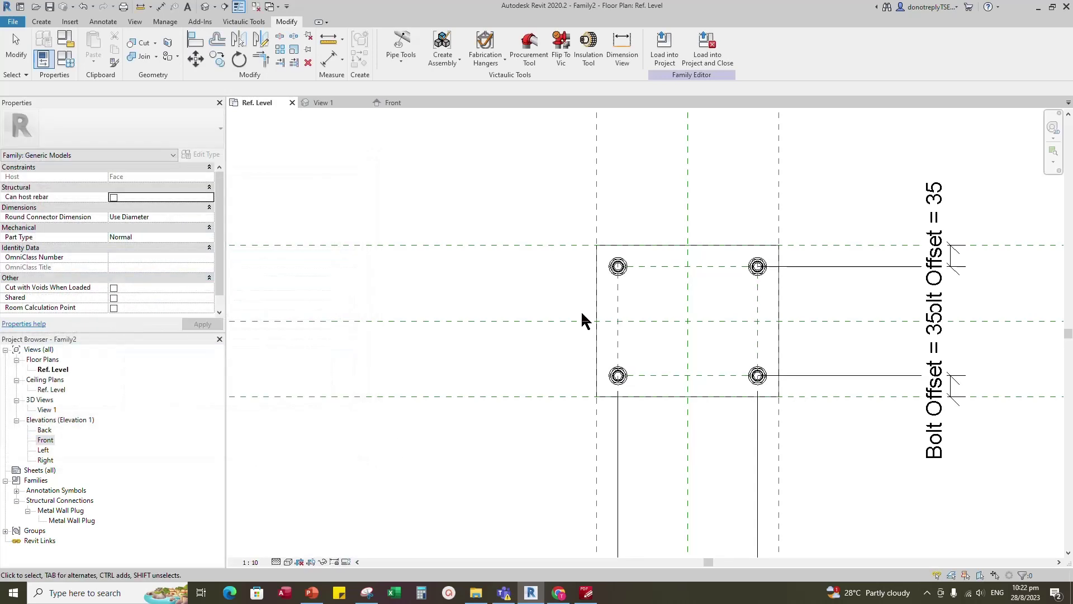
scroll(582, 311, "down", 1)
Step: In 3D, temporarily hide the host extrusion box and orbit around the plate and bolts
left_click(322, 102)
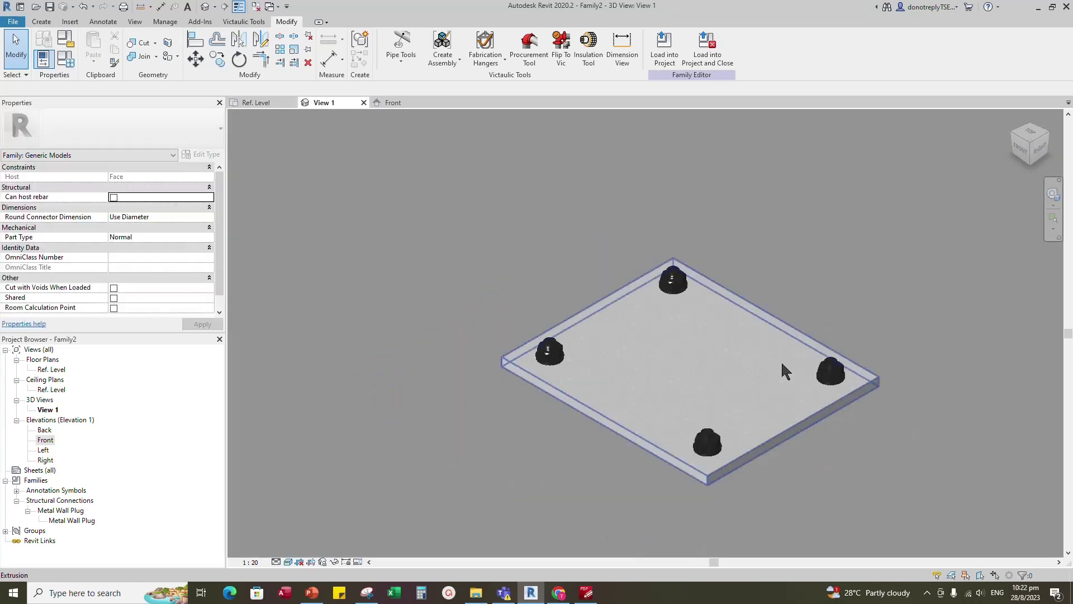
middle_click_drag(750, 346, 974, 509, "shift")
scroll(849, 442, "up", 3)
scroll(849, 442, "down", 2)
middle_click_drag(815, 442, 975, 367, "shift")
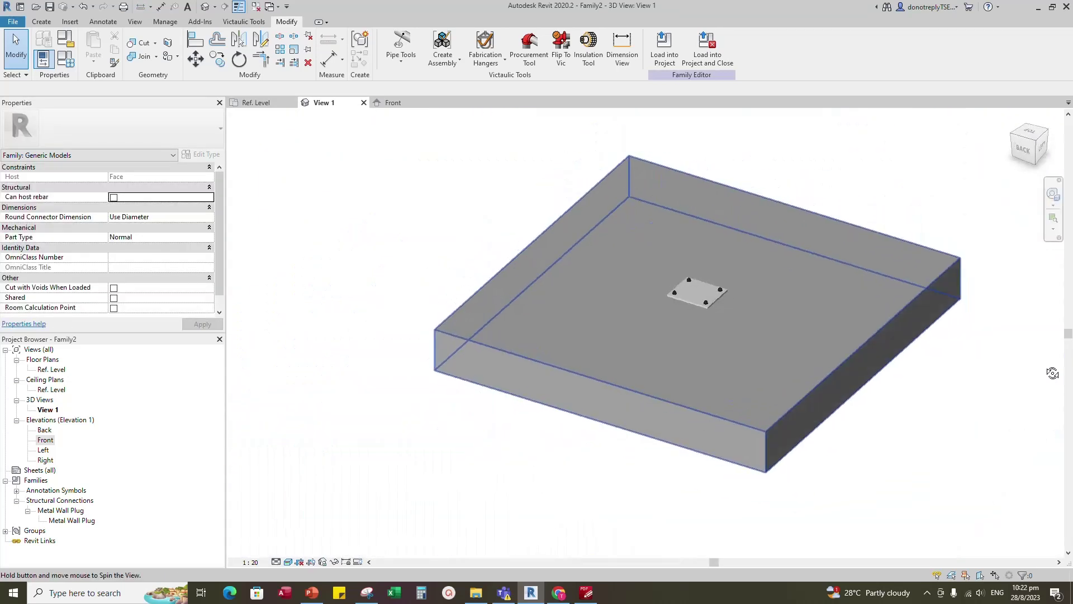
left_click(664, 406)
left_click(335, 561)
left_click(361, 533)
mouse_move(658, 370)
middle_mouse_down("shift")
mouse_move(783, 444)
mouse_move(693, 448)
mouse_move(779, 333)
mouse_move(647, 415)
mouse_move(736, 470)
mouse_move(798, 371)
mouse_move(710, 398)
middle_mouse_up("shift")
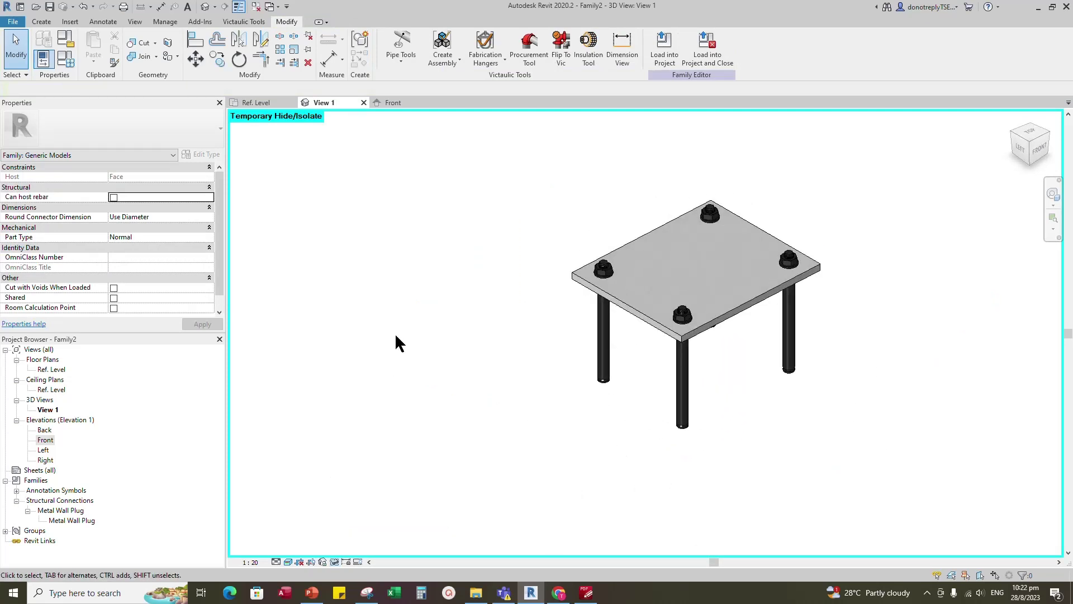
mouse_move(645, 400)
middle_mouse_down("shift")
mouse_move(903, 434)
mouse_move(487, 321)
mouse_move(65, 62)
middle_mouse_up("shift")
Step: Try Length 350 with Width 300, then reset Length to 300 for a square plate
left_click(66, 60)
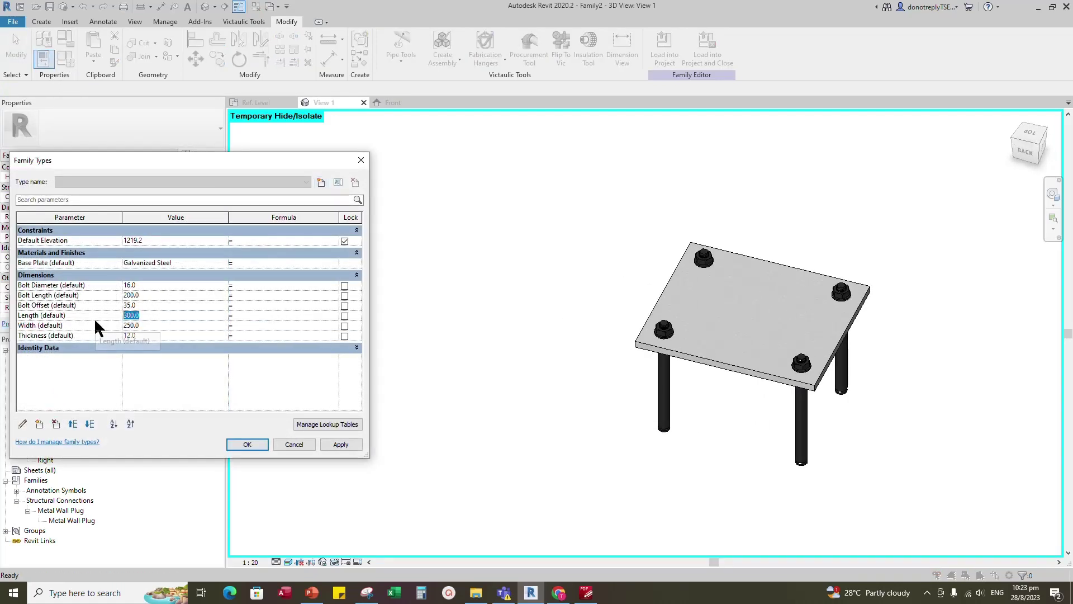
type("350")
left_click(346, 444)
left_click(132, 326)
left_click_drag(158, 328, 85, 331)
type("300")
left_click(340, 444)
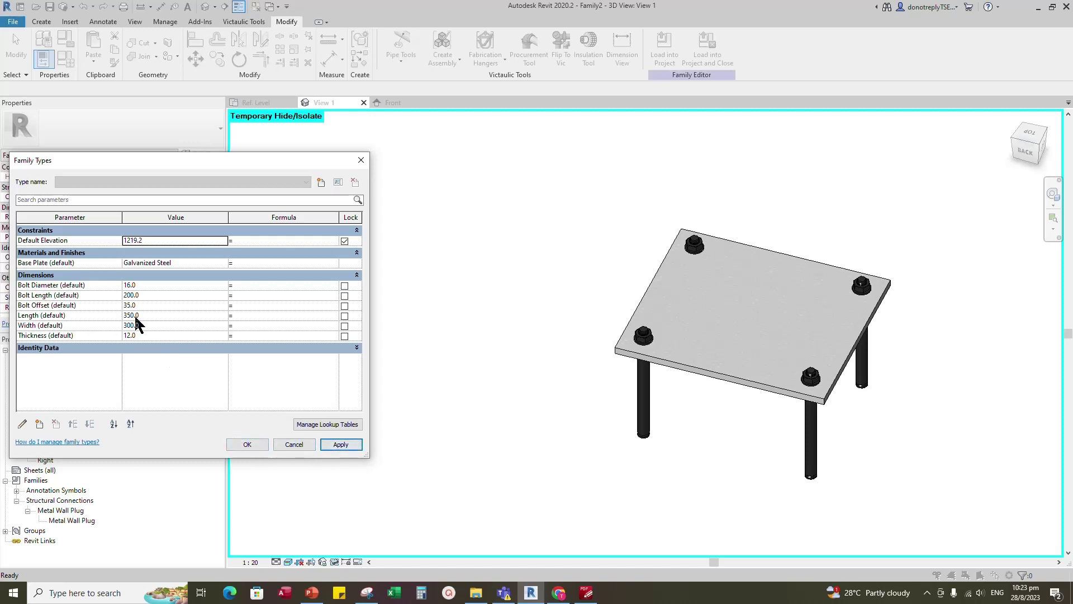
left_click_drag(135, 314, 93, 322)
type("300")
left_click(333, 441)
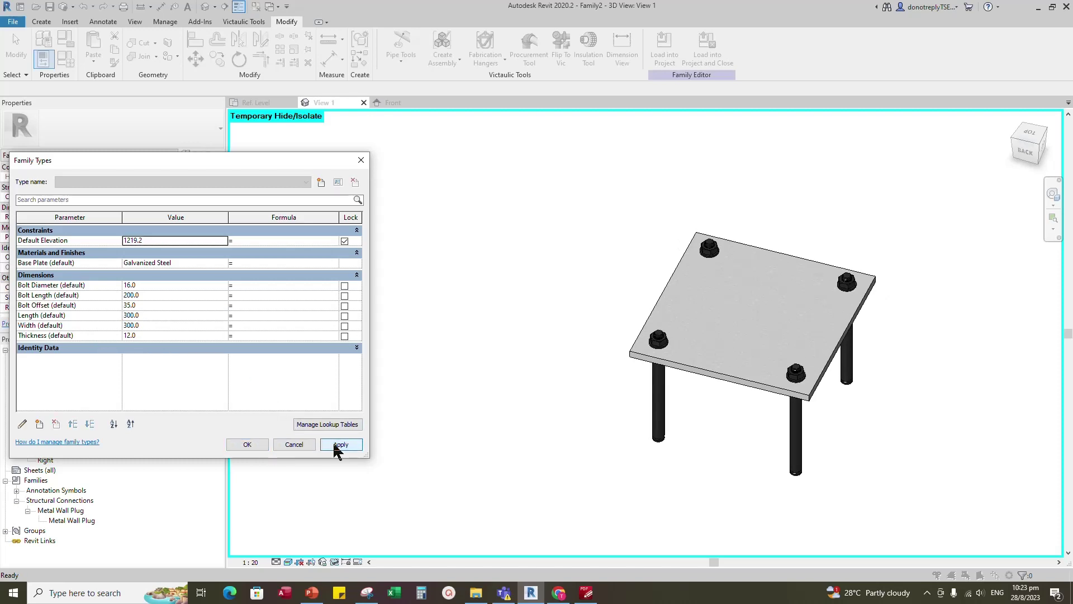
Step: Accept the Family Types changes with OK, keeping the 300 by 300 plate
left_click(250, 444)
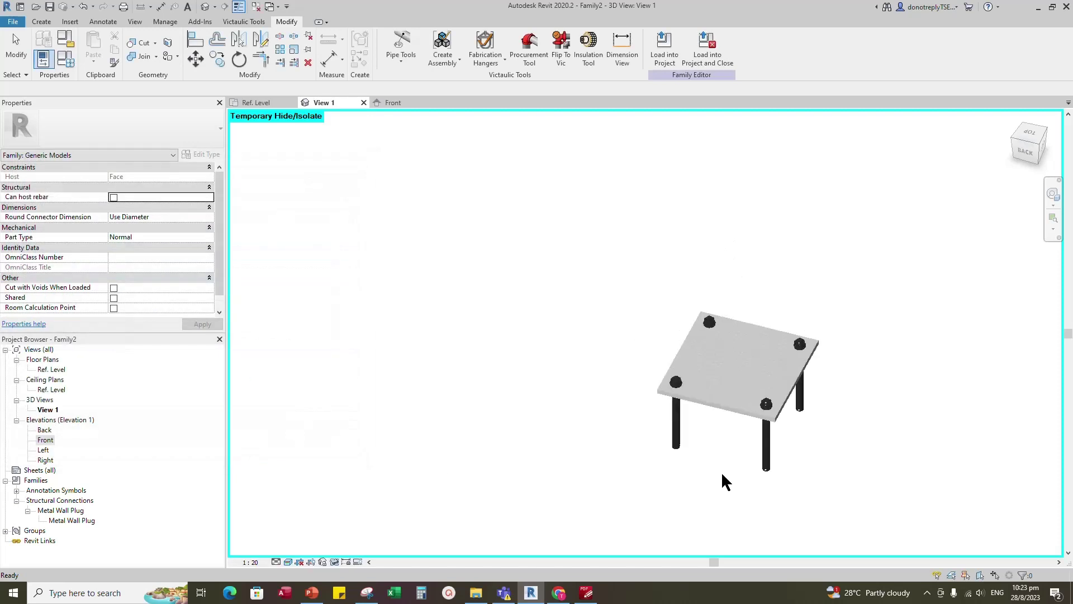